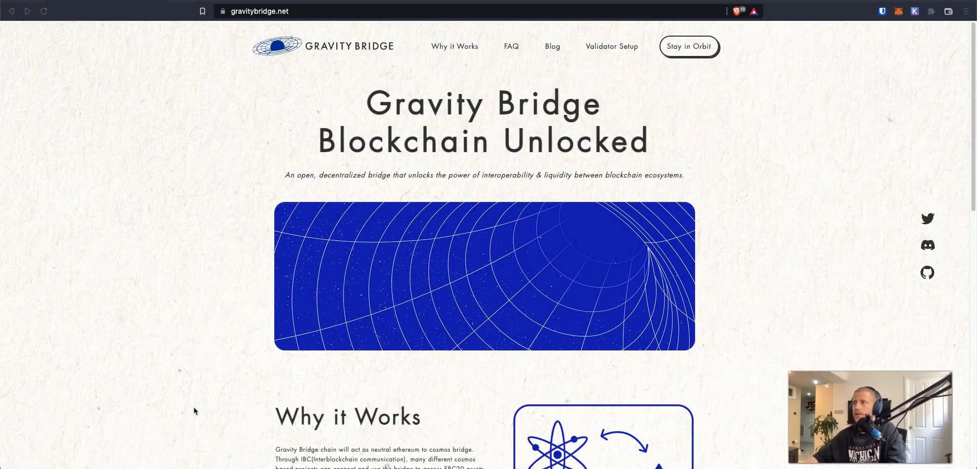
# - Review the Gravity Bridge homepage's explanation of how it works, and switch to the GitHub v1.5.0 release page to examine its notes and assets
pyautogui.scroll(-4, 386, 465)
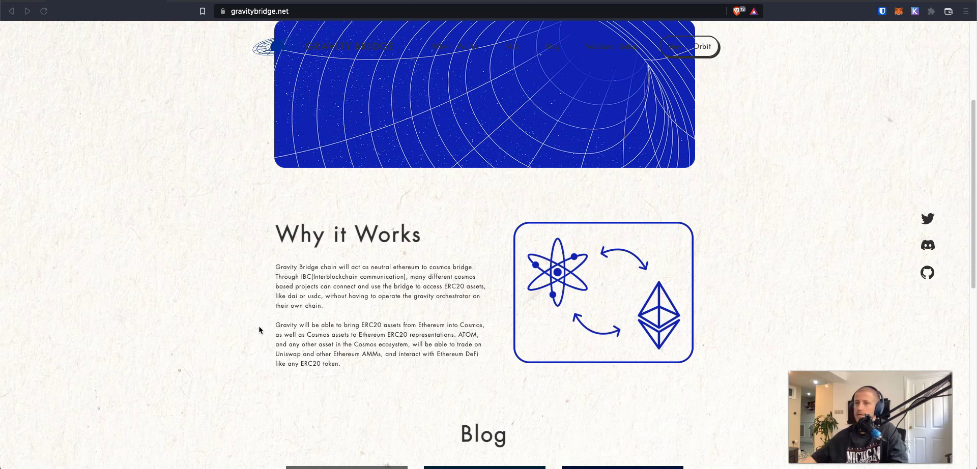
pyautogui.scroll(4, 336, 390)
pyautogui.press('super+Tab')
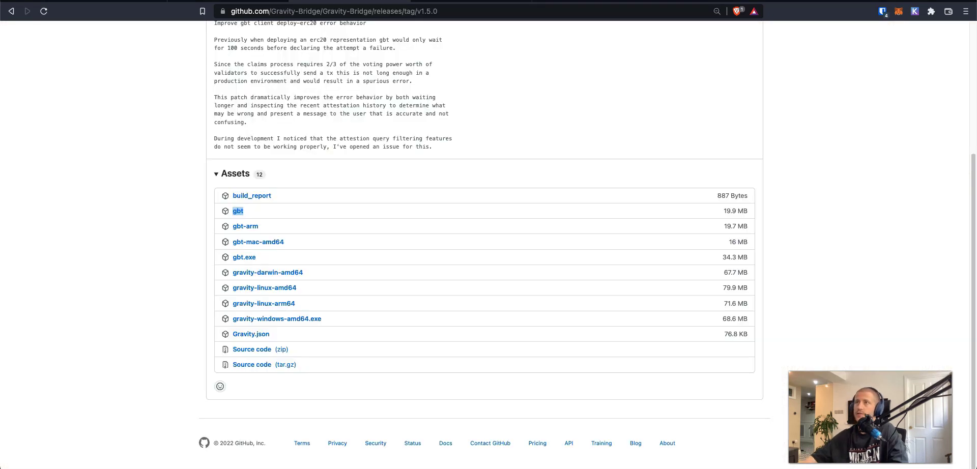
pyautogui.scroll(4, 484, 244)
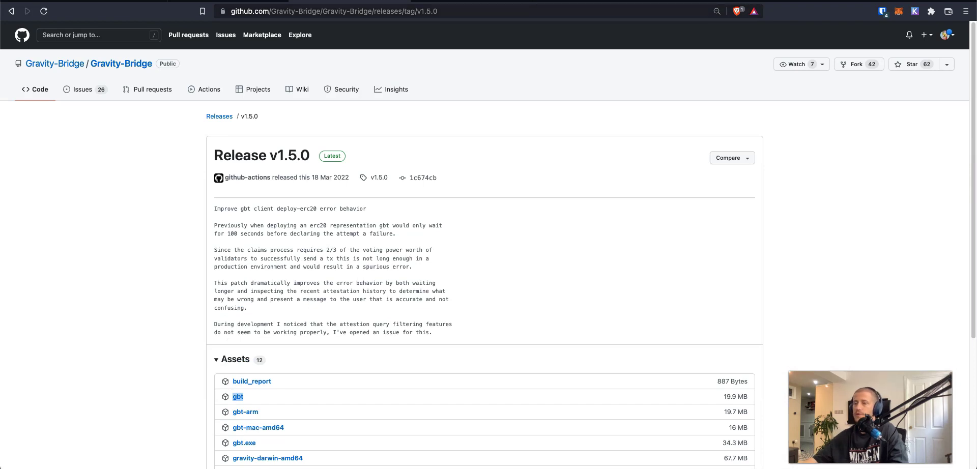
pyautogui.scroll(-3, 484, 244)
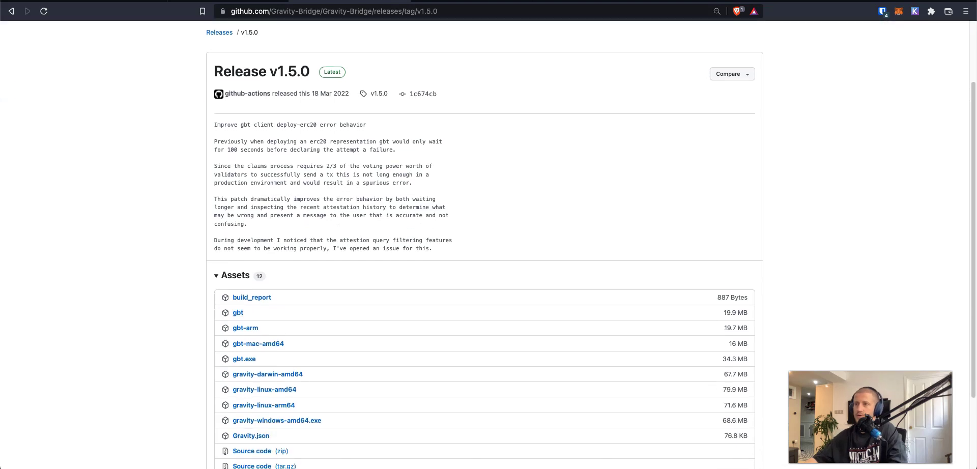
pyautogui.press('super+Tab')
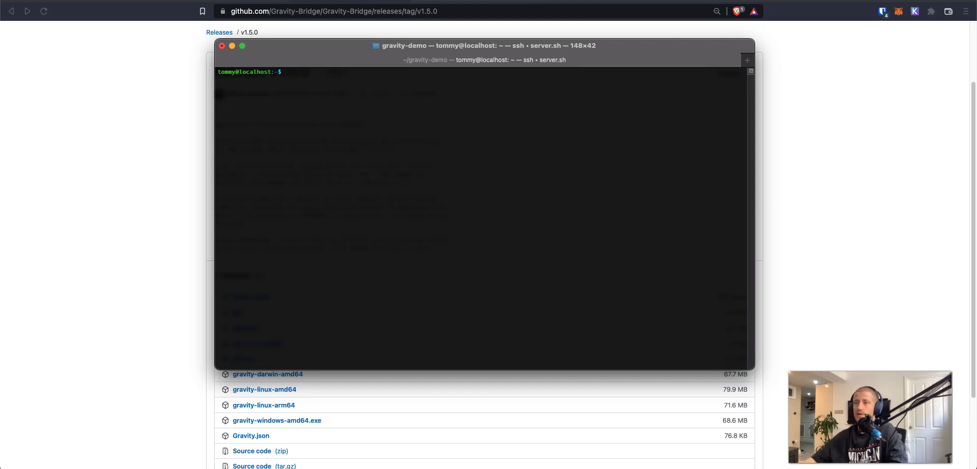
pyautogui.press('super+Tab')
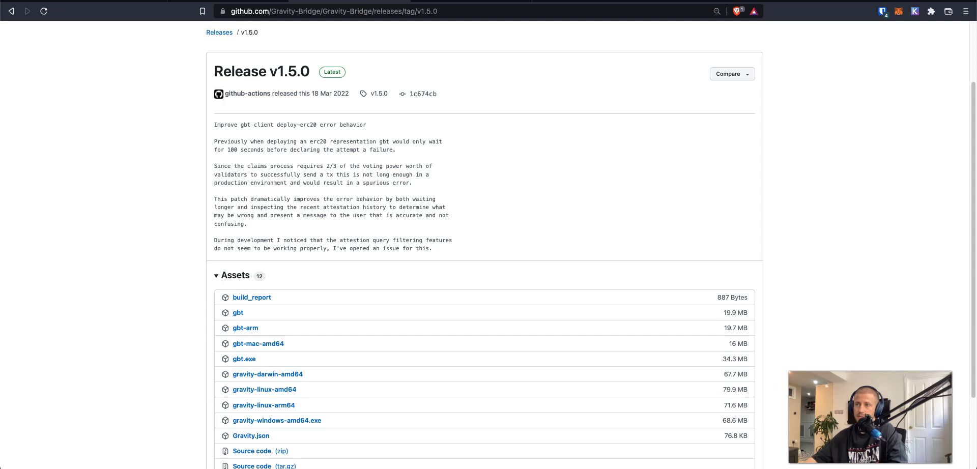
# - Copy the link address of the v1.5.0 gbt asset and download it with wget in the terminal
pyautogui.scroll(-1, 485, 244)
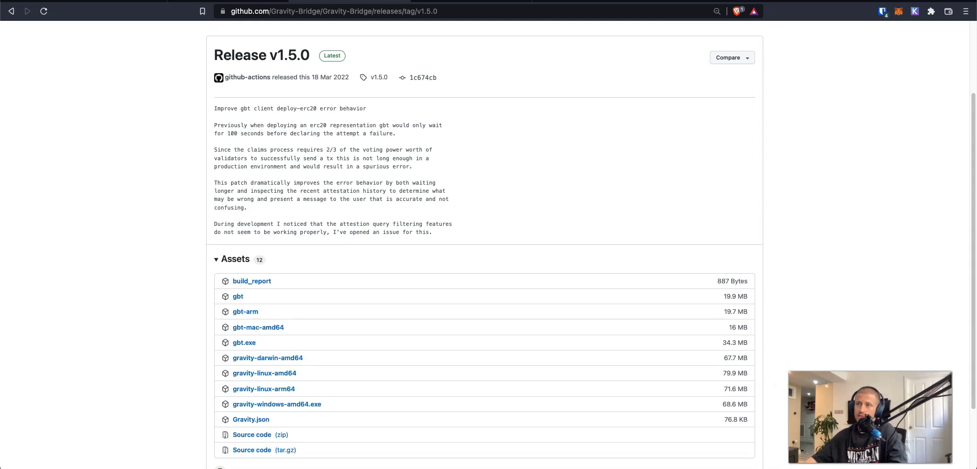
pyautogui.scroll(-1, 484, 244)
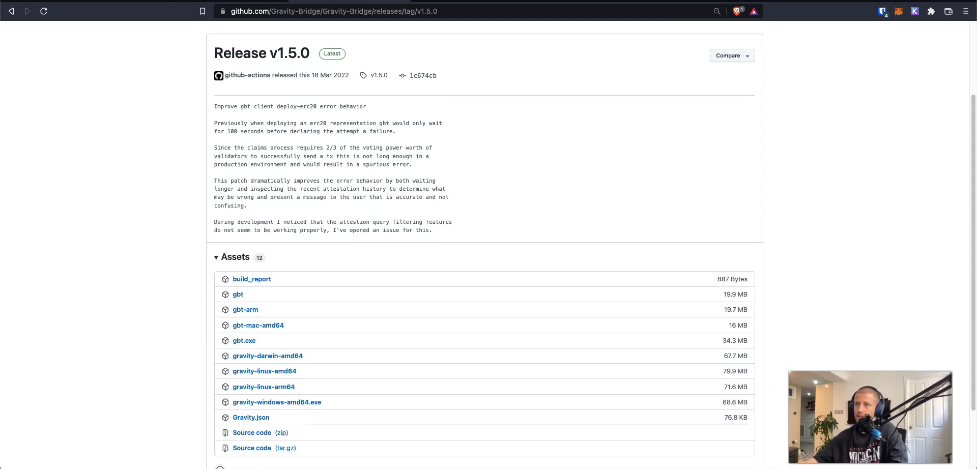
pyautogui.rightClick(241, 295)
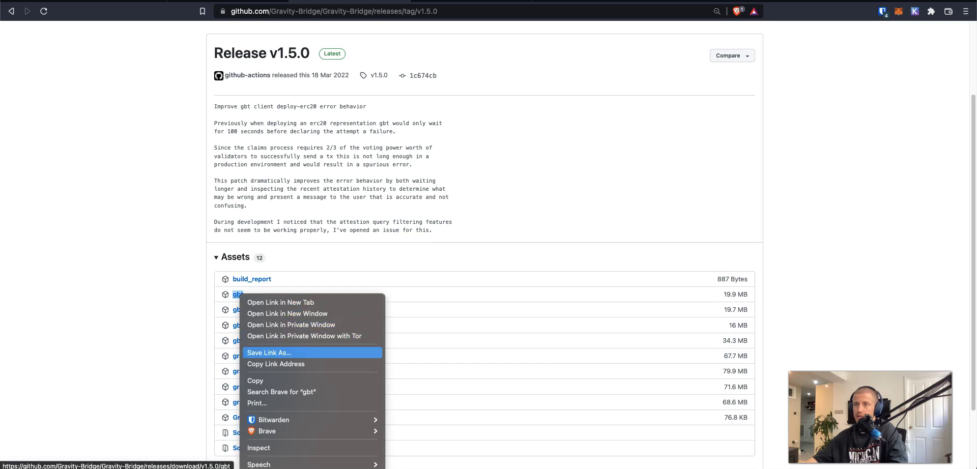
pyautogui.click(280, 362)
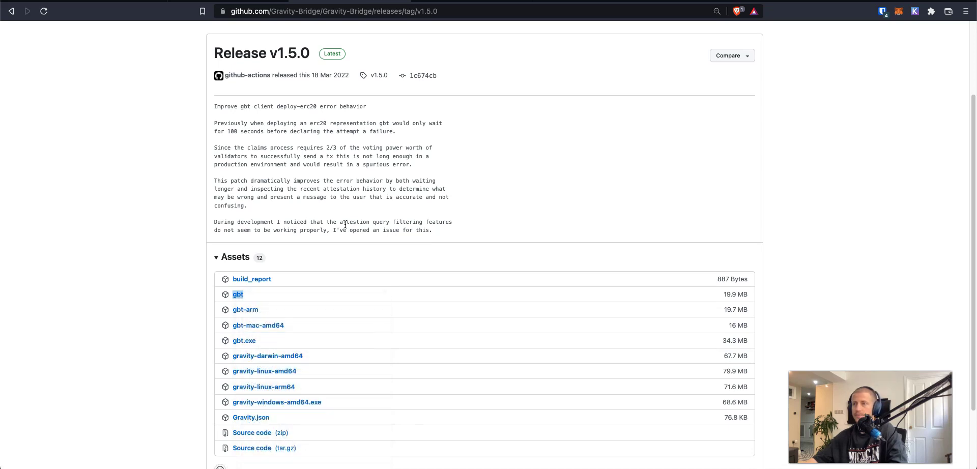
pyautogui.press('super+Tab')
pyautogui.write('wget')
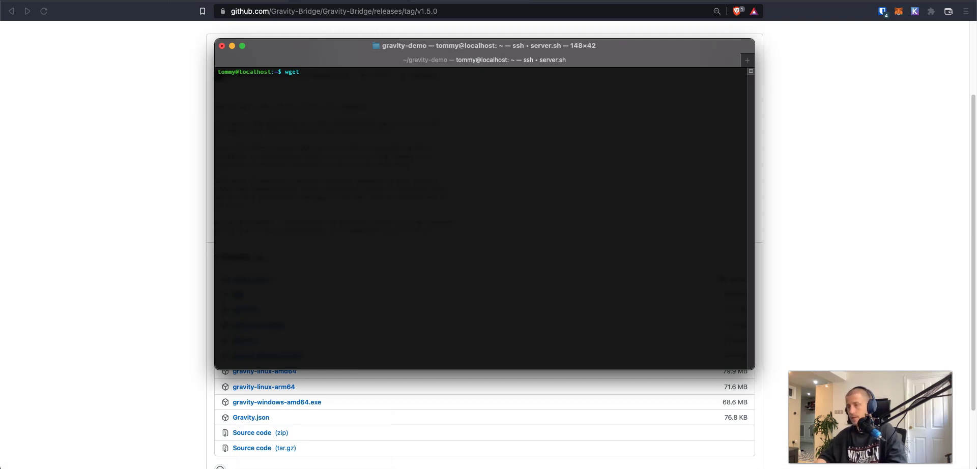
pyautogui.press('super+v')
pyautogui.press('Return')
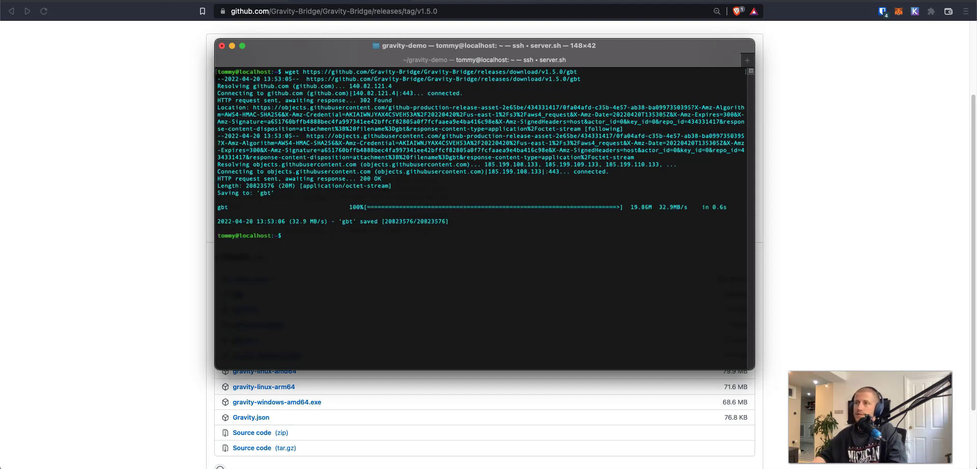
# - Copy the link address of the gravity-linux-amd64 asset from the release page and download it with wget in the terminal
pyautogui.press('super+Tab')
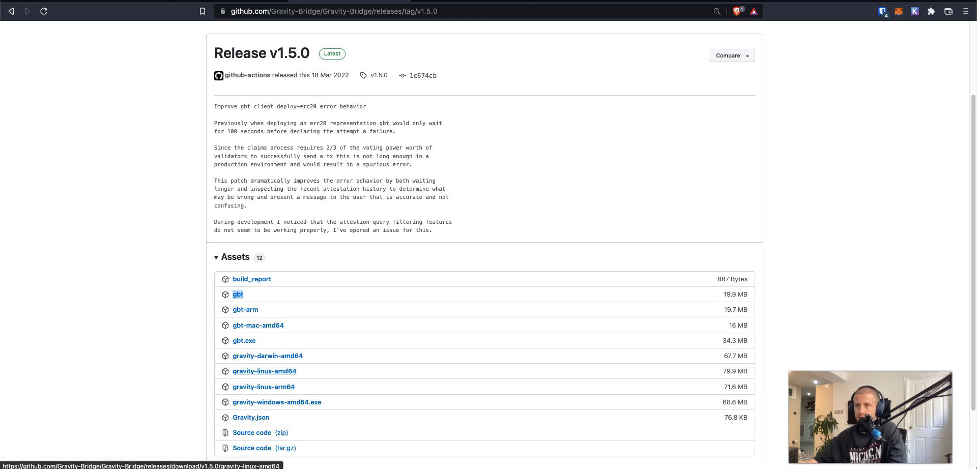
pyautogui.rightClick(283, 375)
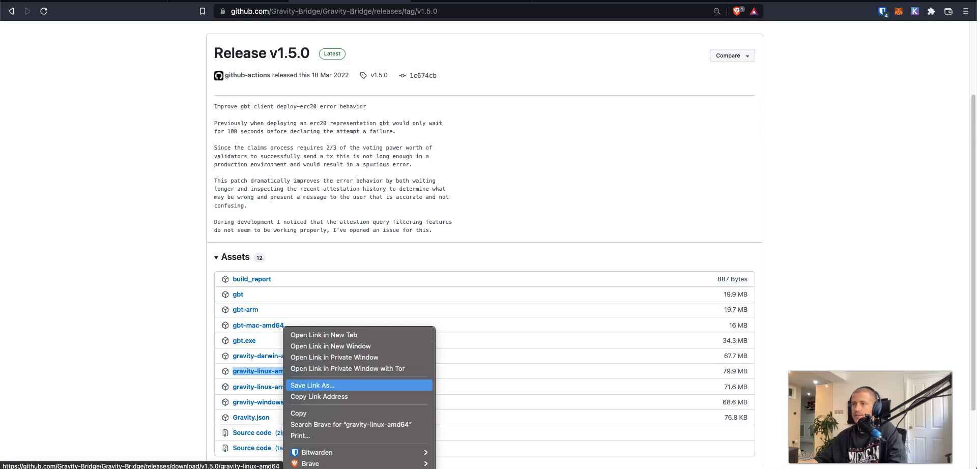
pyautogui.click(319, 396)
pyautogui.press('super+Tab')
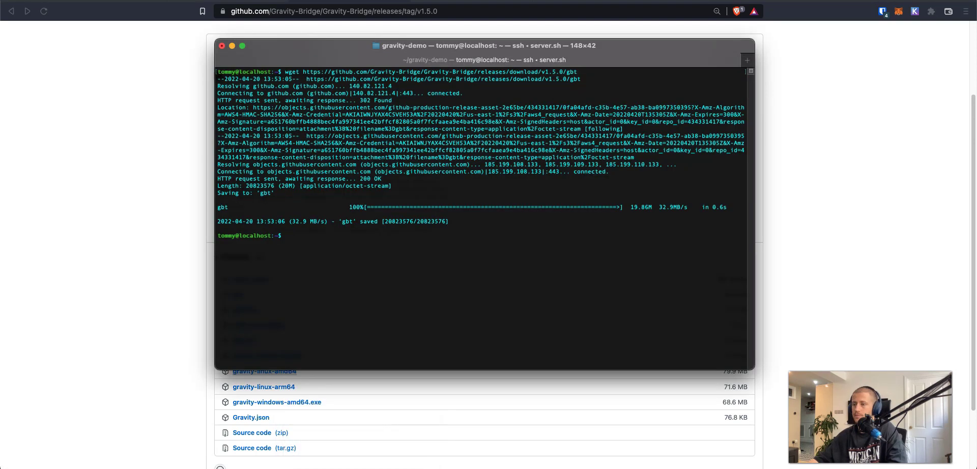
pyautogui.write('wget')
pyautogui.press('super+v')
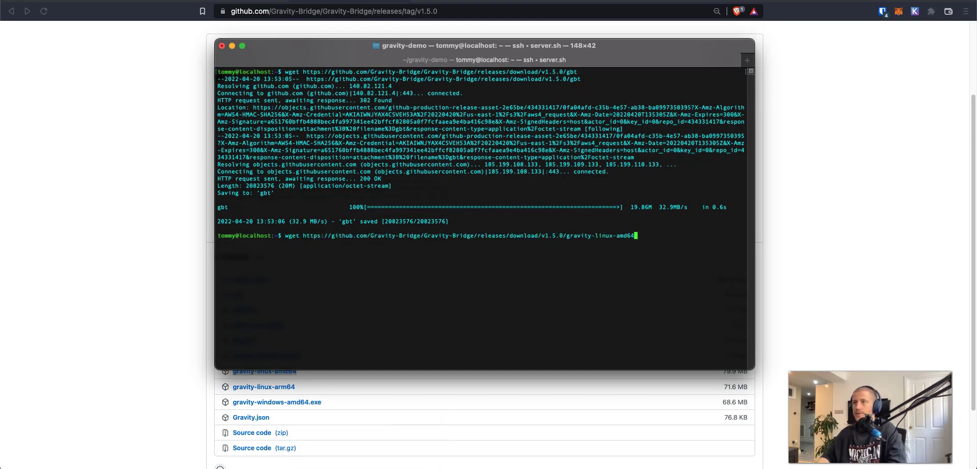
pyautogui.press('Return')
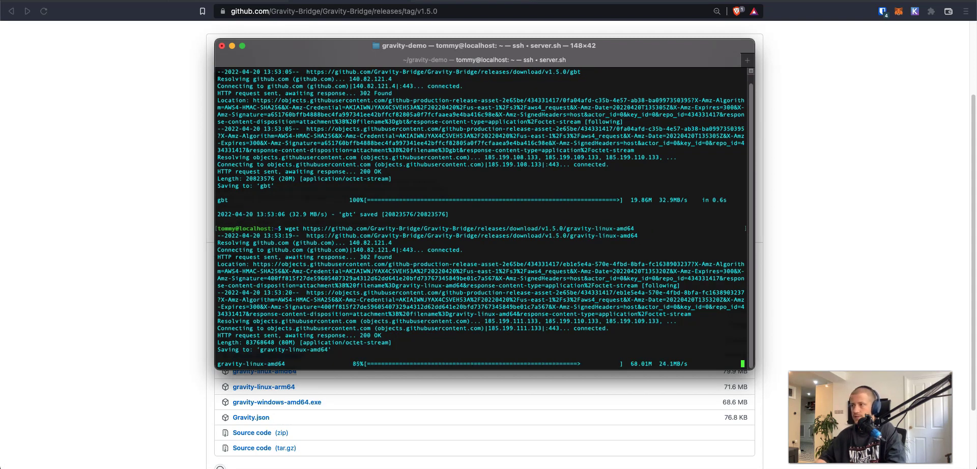
# - Clear the terminal and list the downloaded files in long format with ls -ltr
pyautogui.write('cla')
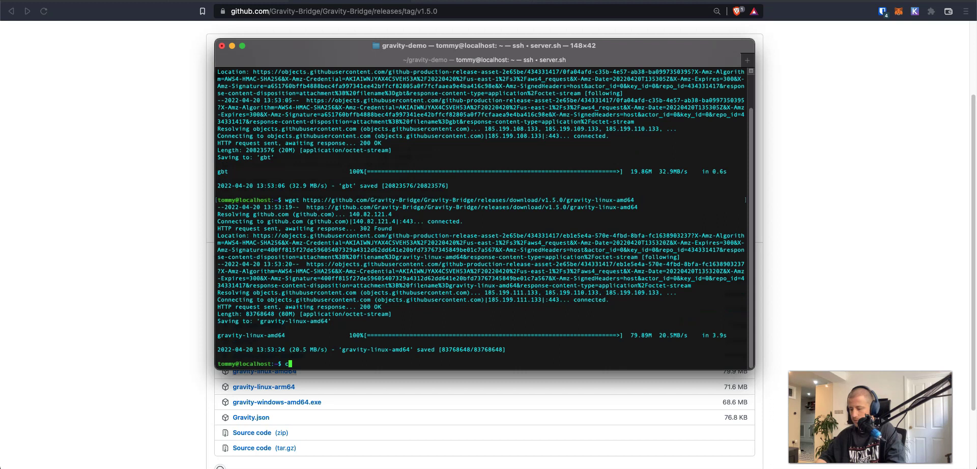
pyautogui.write('ar')
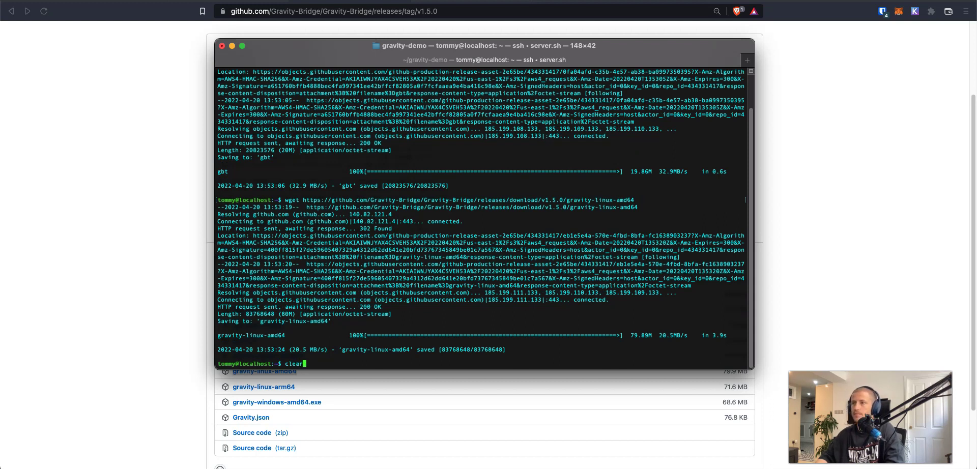
pyautogui.press('Return')
pyautogui.write('ls -ltr')
pyautogui.press('Return')
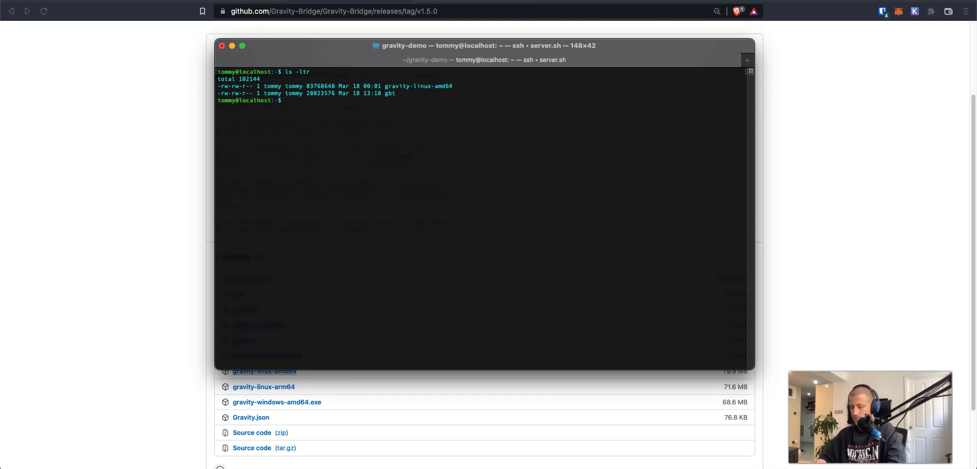
# - Rename the gravity-linux-amd64 file to gravity with mv
pyautogui.write('mv ')
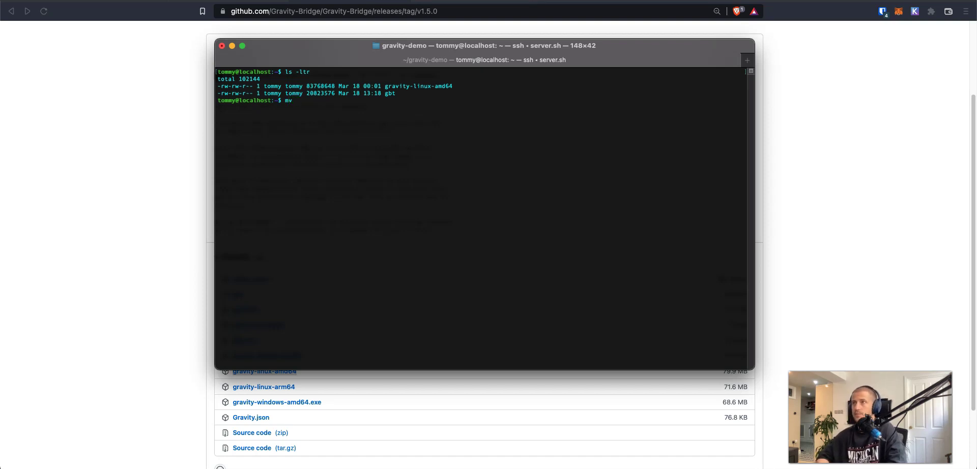
pyautogui.write('g')
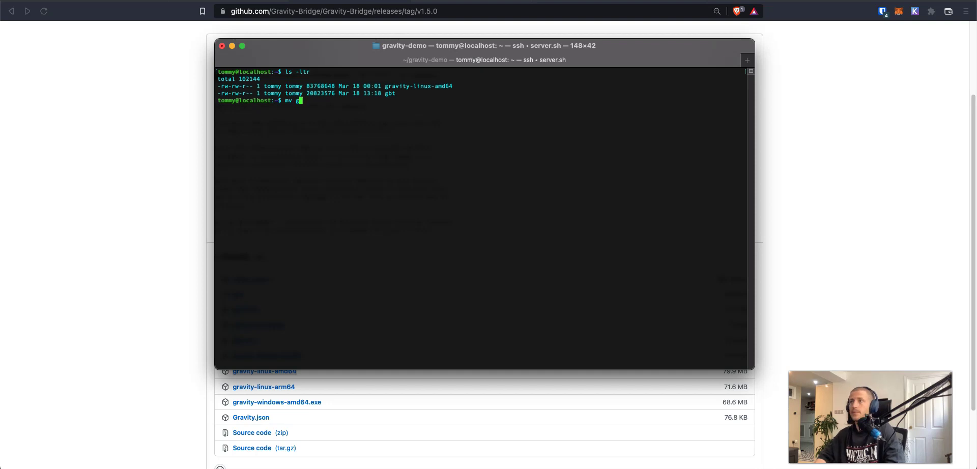
pyautogui.write('rav')
pyautogui.press('Tab')
pyautogui.write('gravity')
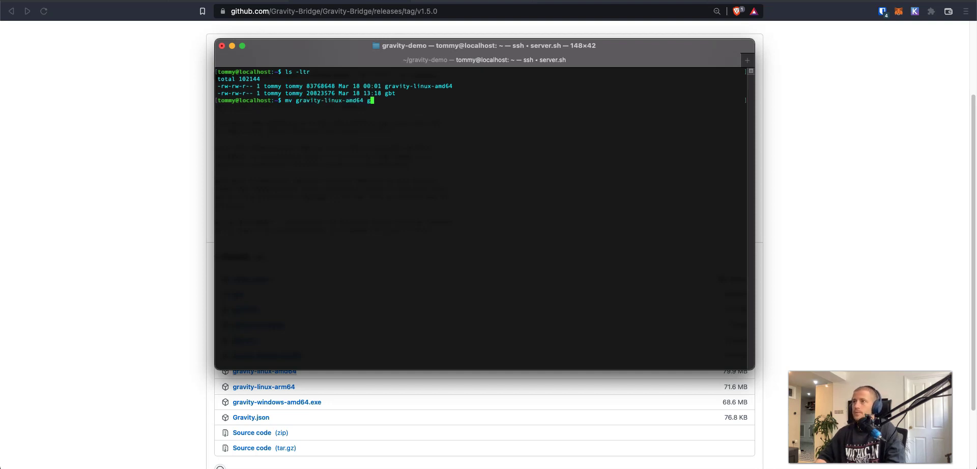
pyautogui.press('Return')
# - Make gbt and gravity executable with chmod u+x and check their permissions with ls -ltr
pyautogui.write('chmod u+x gbt gravity')
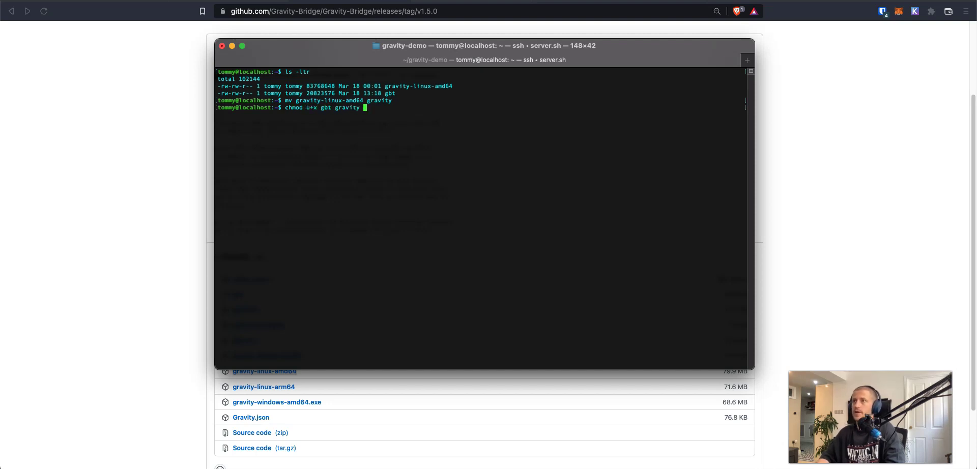
pyautogui.press('Return')
pyautogui.write('ls -ltr')
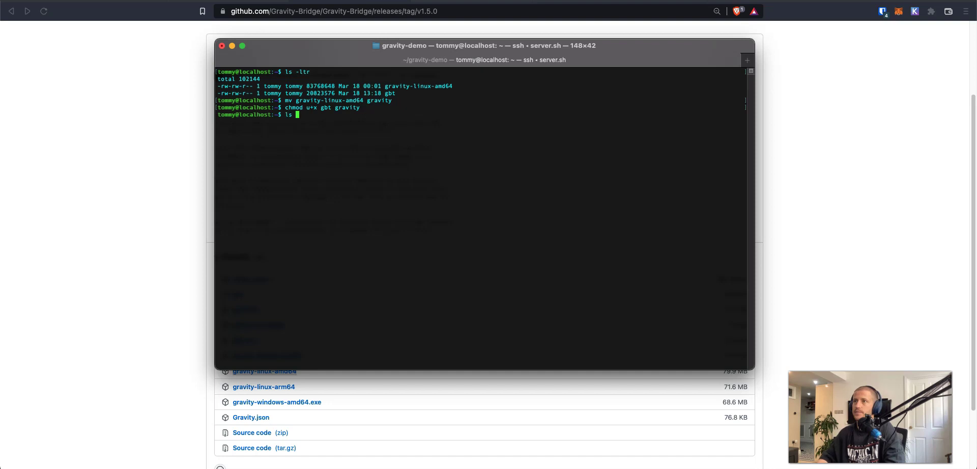
pyautogui.press('Return')
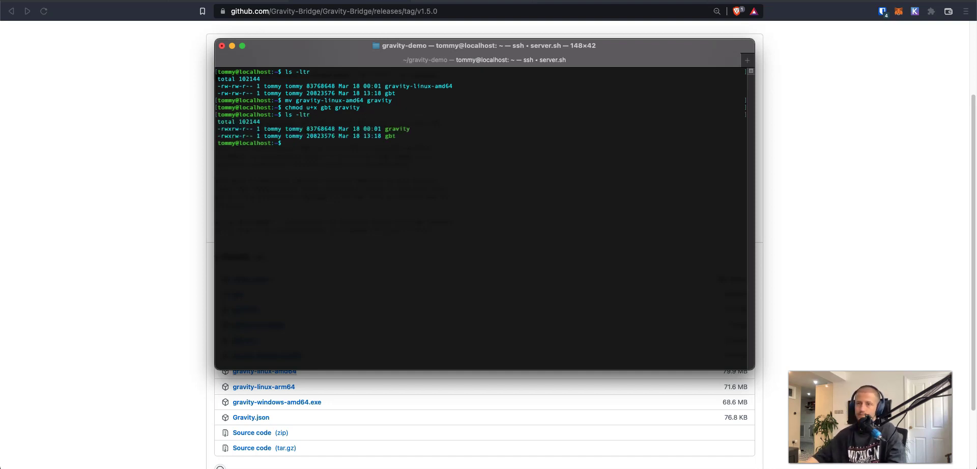
# - Clear the terminal screen and list the two executables again with ls -ltr
pyautogui.hotkey('ctrl', 'l')
pyautogui.write('ls -ltr')
pyautogui.press('Return')
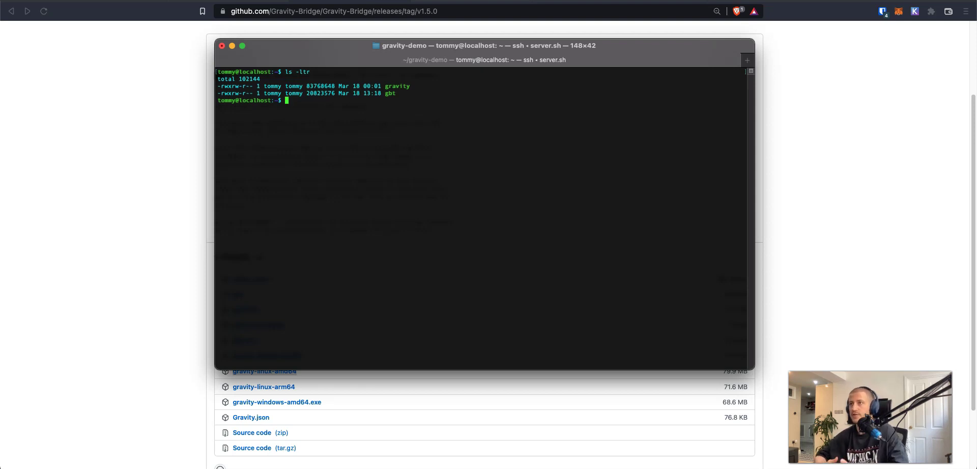
# - Switch to Brave, open the extension management page and go to the web store from it
pyautogui.click(795, 132)
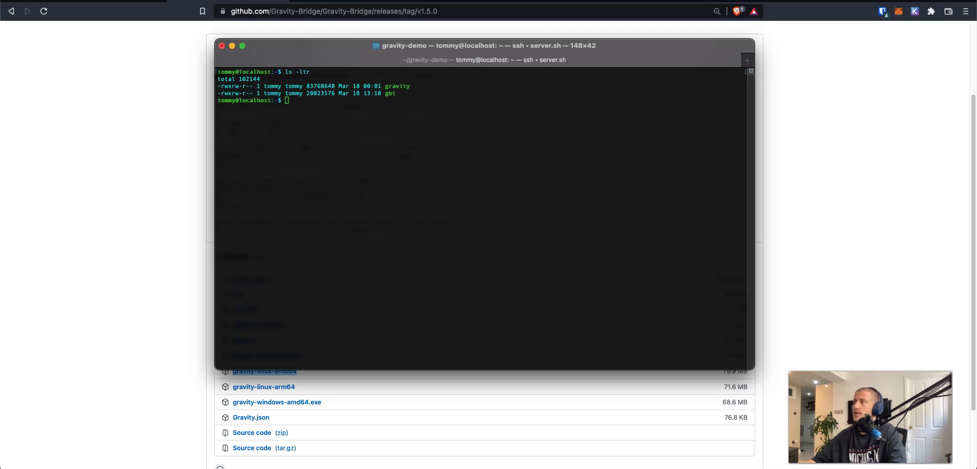
pyautogui.press('super+Tab')
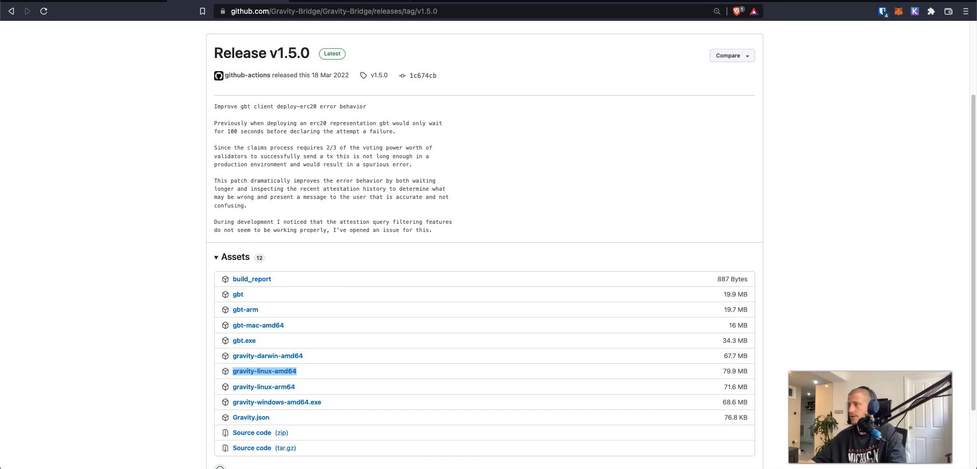
pyautogui.click(930, 12)
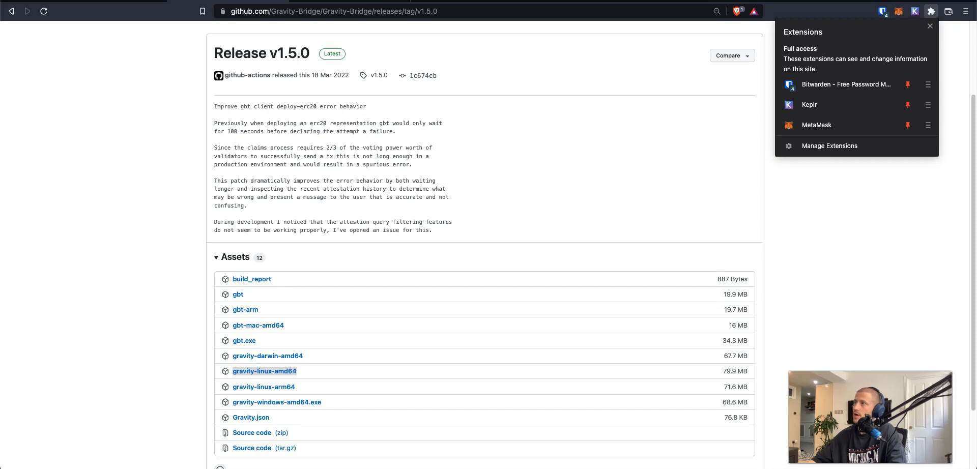
pyautogui.click(847, 150)
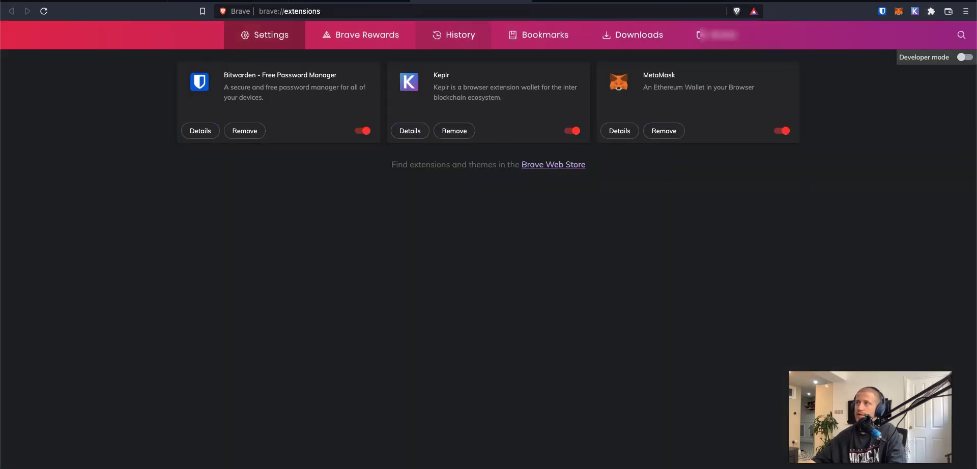
pyautogui.click(553, 165)
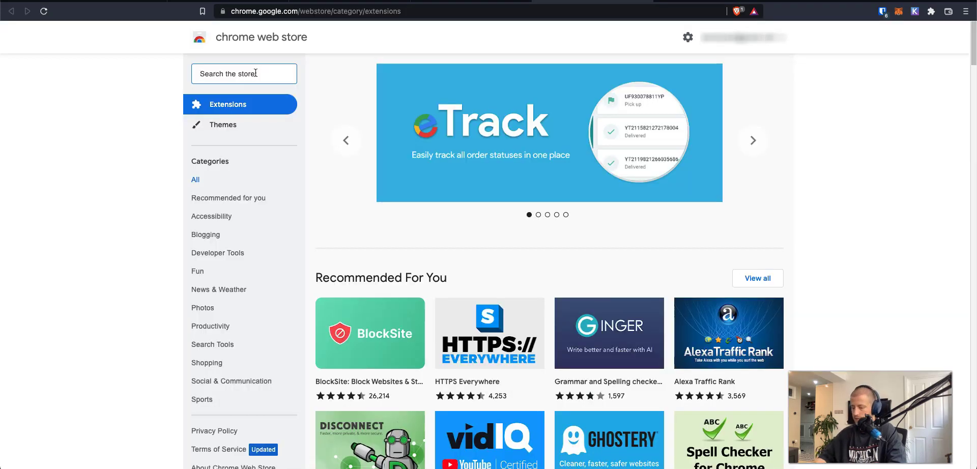
# - Search the web store for metamask and open the MetaMask extension's page
pyautogui.write('metamas')
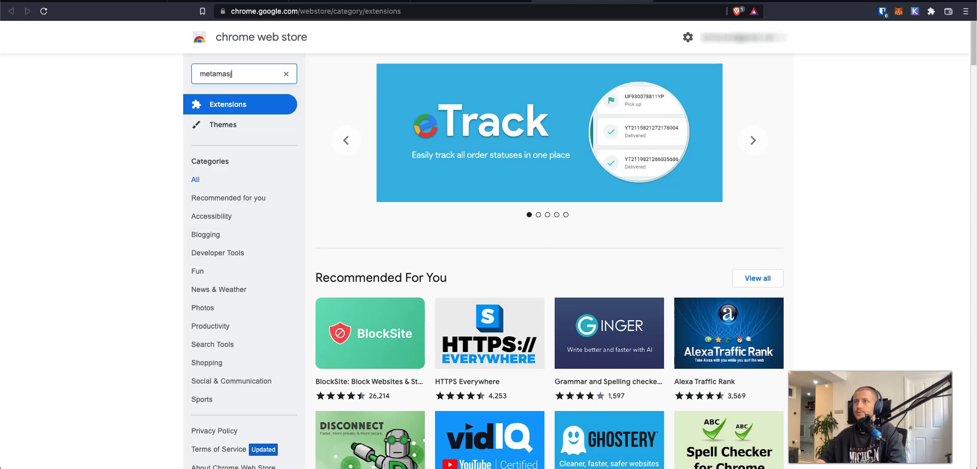
pyautogui.write('k')
pyautogui.press('Return')
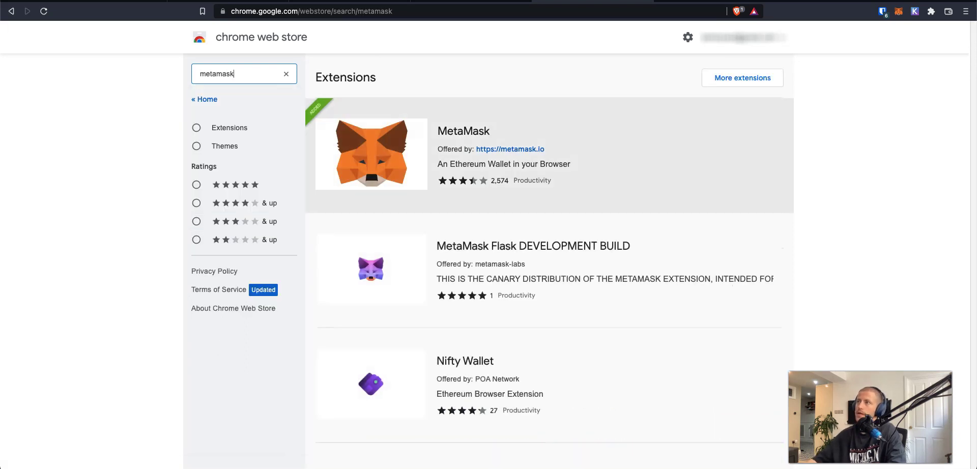
pyautogui.click(455, 130)
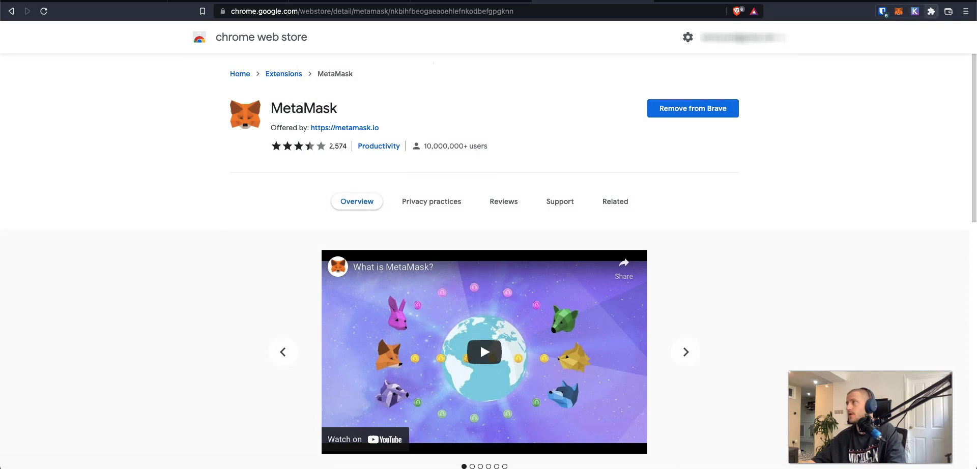
# - Search the web store for keplr and open the Keplr extension's page
pyautogui.press('super+bracketleft')
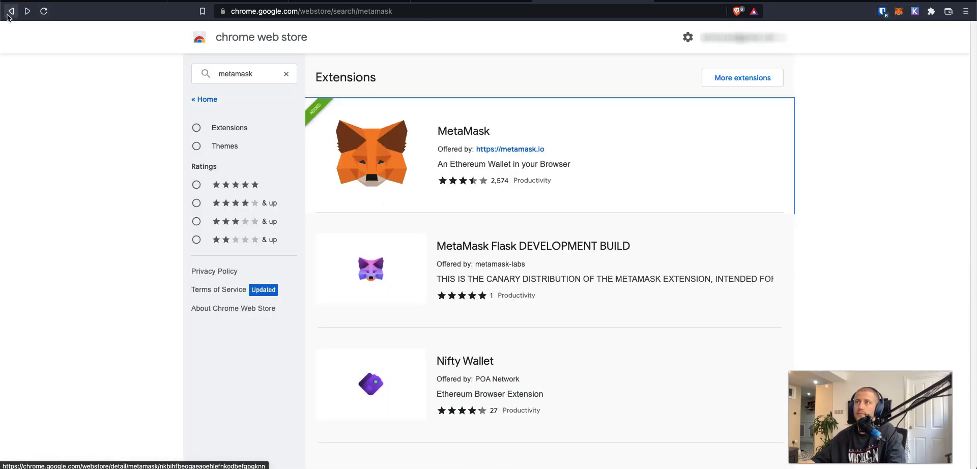
pyautogui.click(245, 73)
pyautogui.press('super+a')
pyautogui.write('keplr')
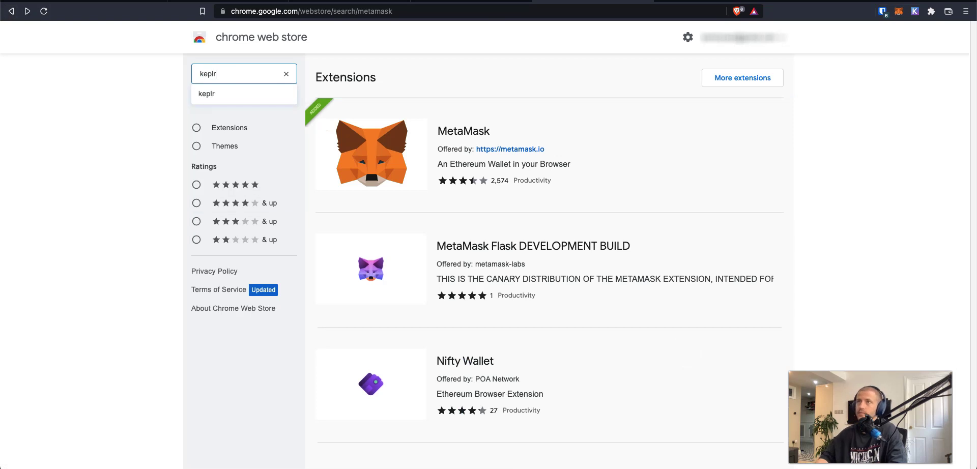
pyautogui.press('Return')
pyautogui.click(448, 131)
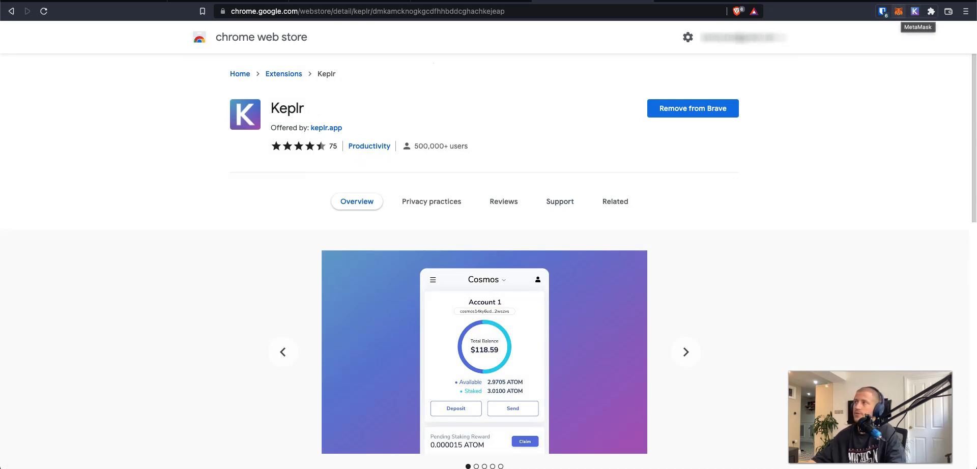
# - View the MetaMask wallet from the browser's installed extensions, then check the Keplr extension
pyautogui.click(900, 13)
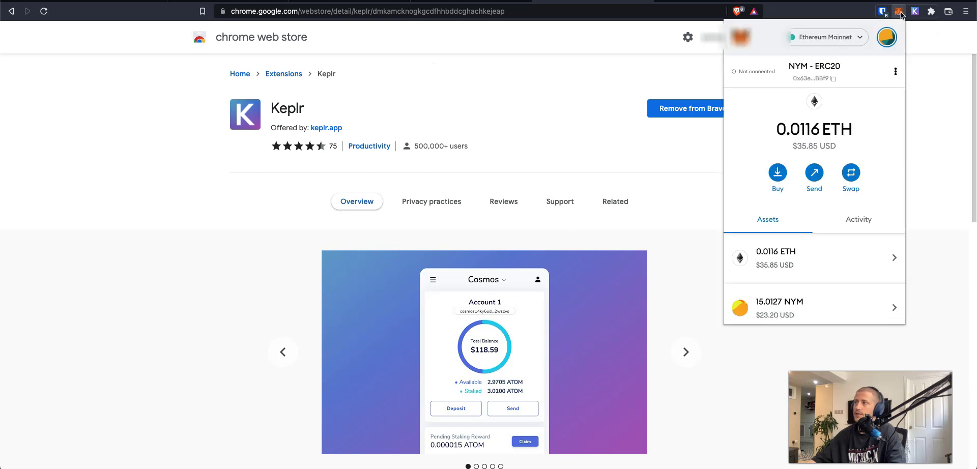
pyautogui.click(899, 13)
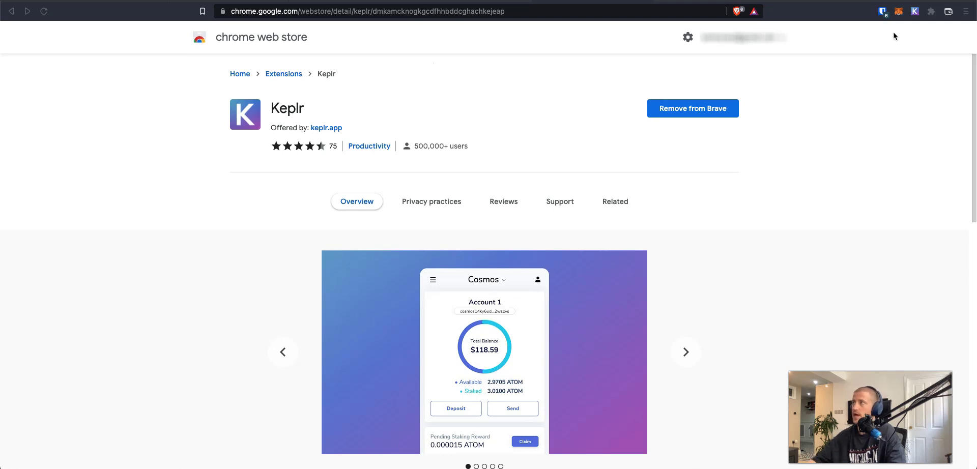
pyautogui.click(899, 12)
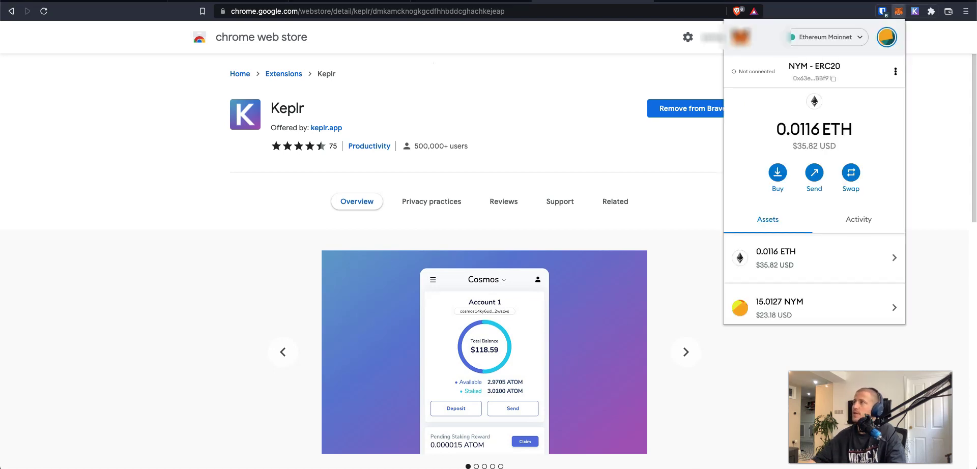
pyautogui.click(914, 10)
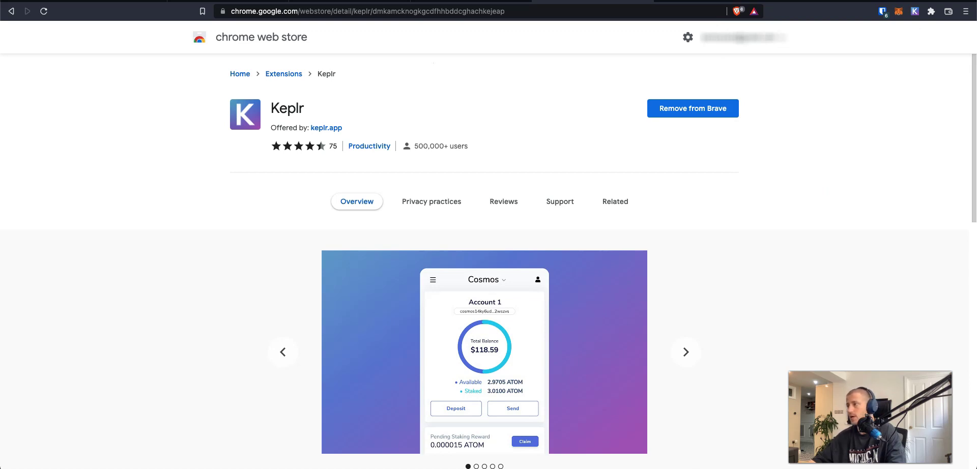
# - Go to nymtech.net, open its download page and look over the Nym Wallet downloads for each operating system
pyautogui.click(545, 16)
pyautogui.write('nymtech.net')
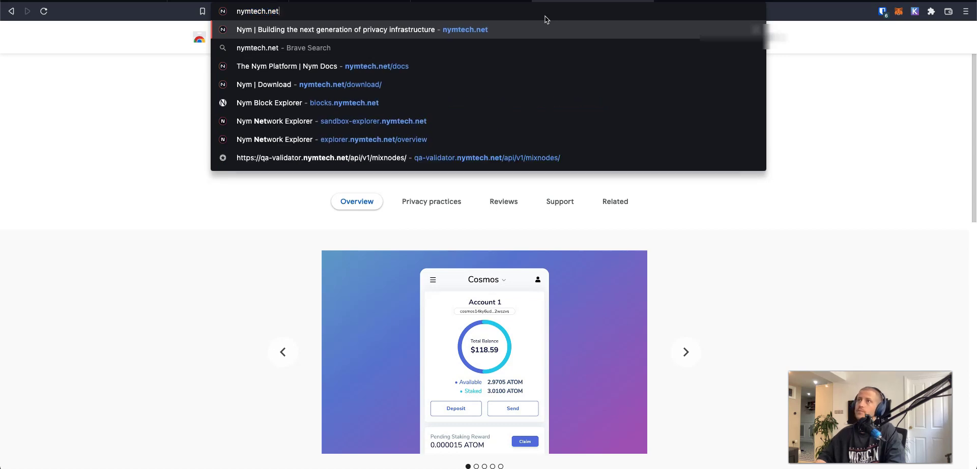
pyautogui.press('Return')
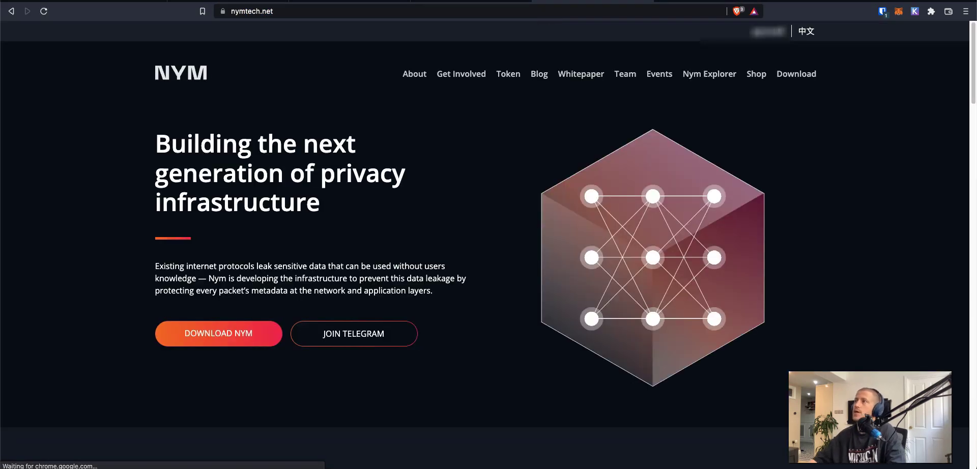
pyautogui.click(796, 74)
pyautogui.scroll(-15, 488, 244)
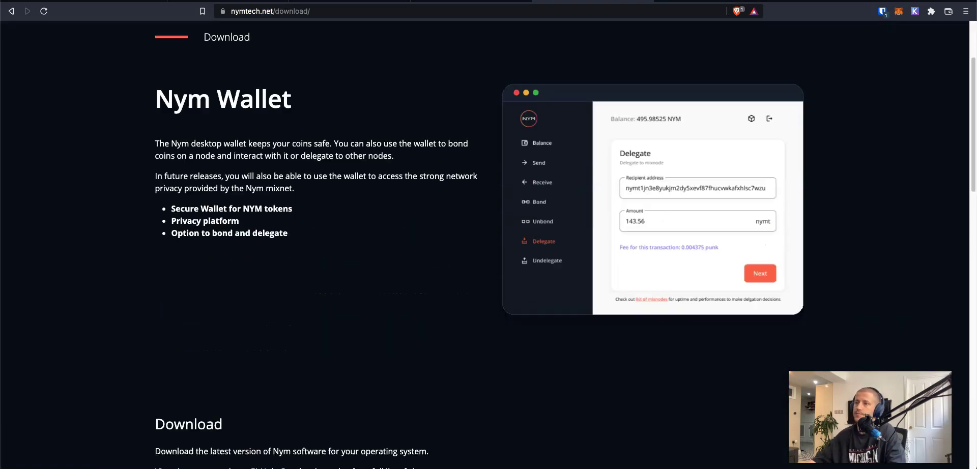
pyautogui.scroll(4, 489, 244)
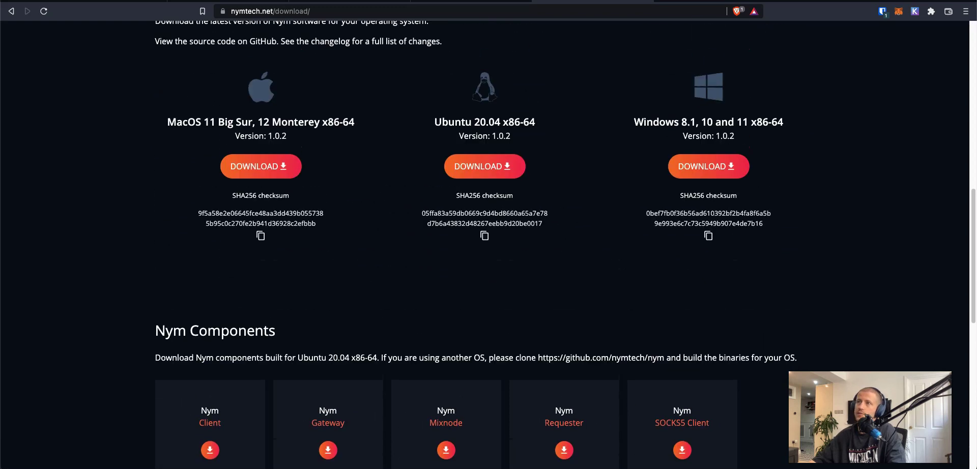
pyautogui.scroll(1, 763, 207)
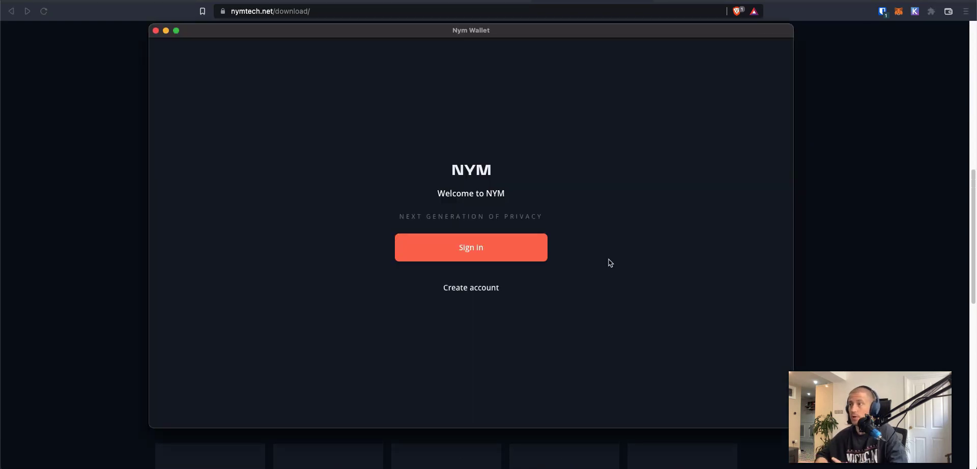
# - Start creating an account in Nym Wallet, copy the generated 24-word mnemonic and return to the welcome screen
pyautogui.click(493, 294)
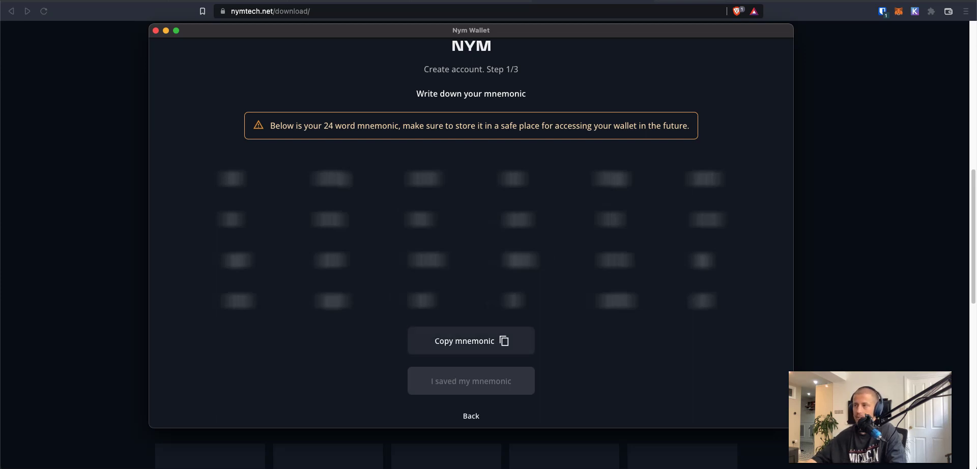
pyautogui.click(470, 341)
pyautogui.click(470, 415)
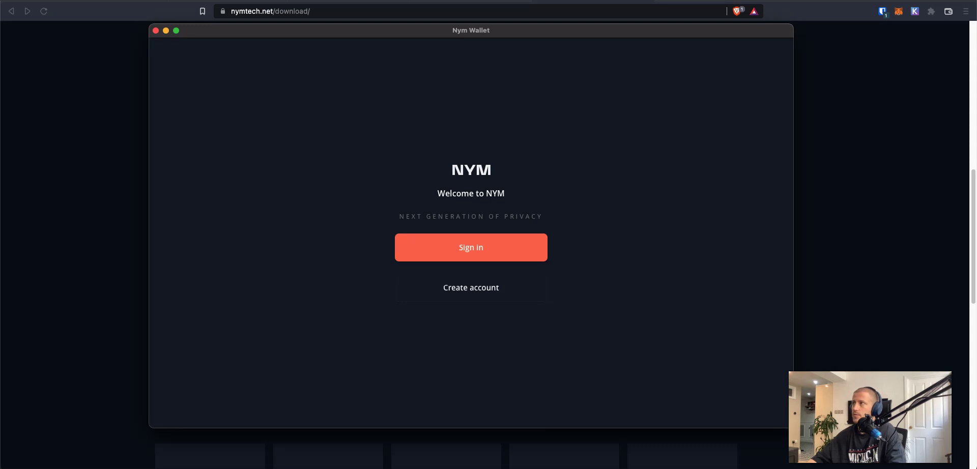
# - Add an account to Keplr by importing the copied mnemonic as the seed, and name the account test
pyautogui.click(914, 11)
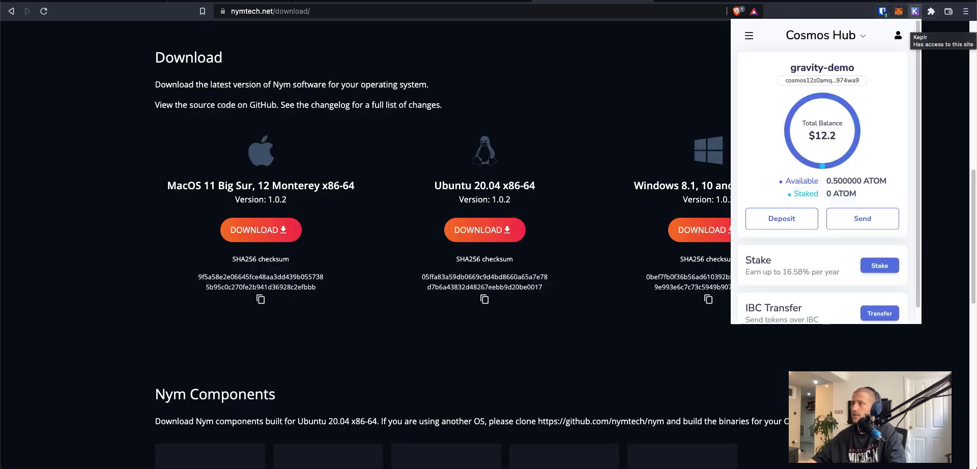
pyautogui.click(898, 37)
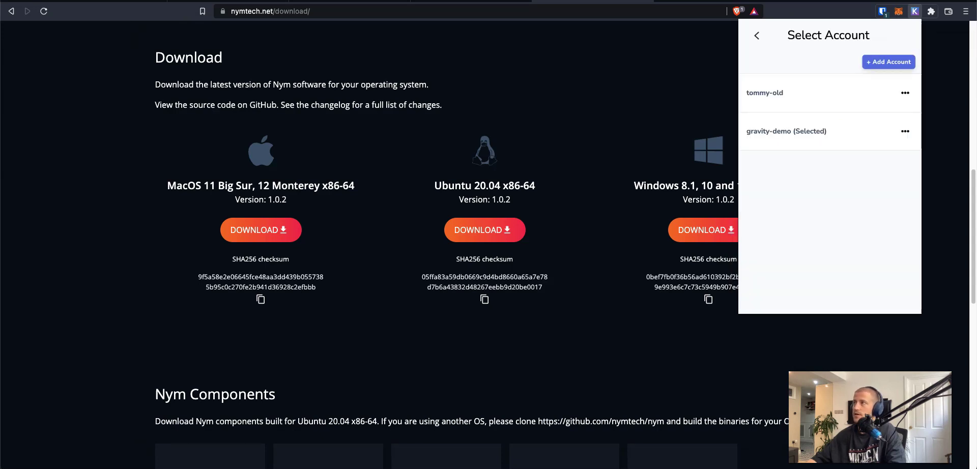
pyautogui.click(887, 62)
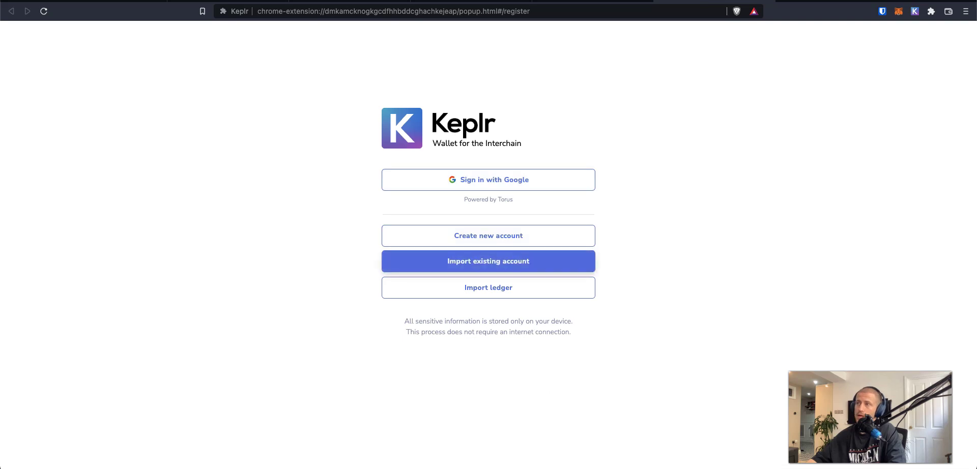
pyautogui.click(493, 262)
pyautogui.click(497, 207)
pyautogui.press('super+v')
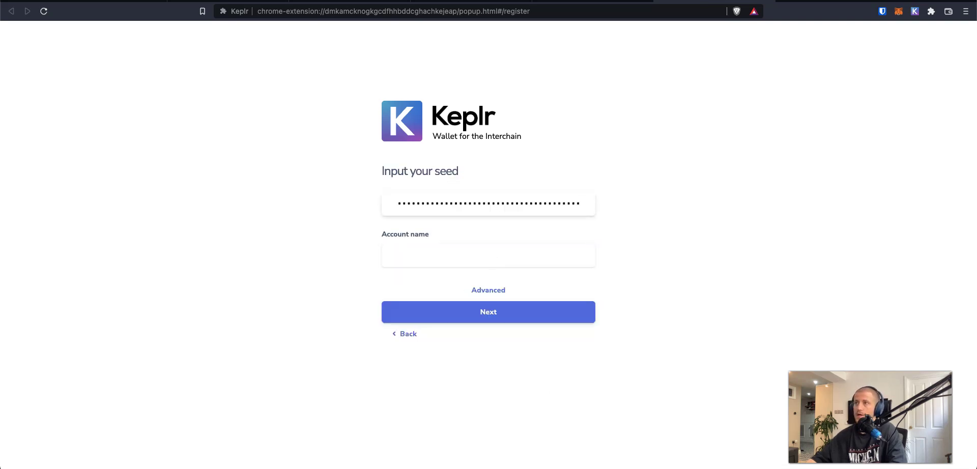
pyautogui.click(501, 260)
pyautogui.write('test')
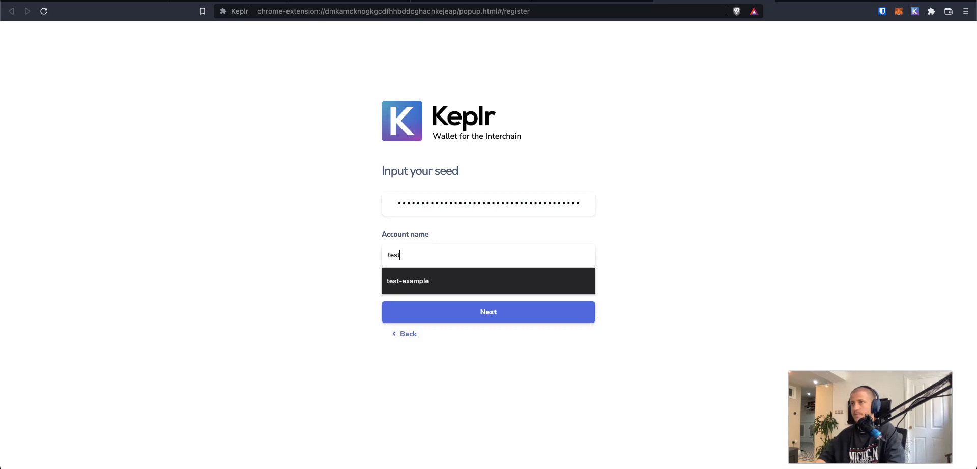
pyautogui.press('Return')
pyautogui.press('Return')
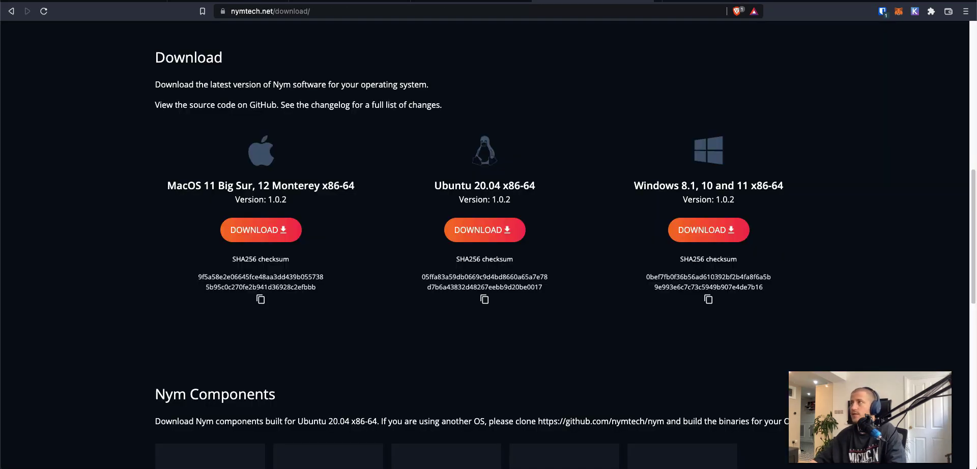
# - Switch Keplr to the newly imported test account
pyautogui.click(914, 11)
pyautogui.click(898, 35)
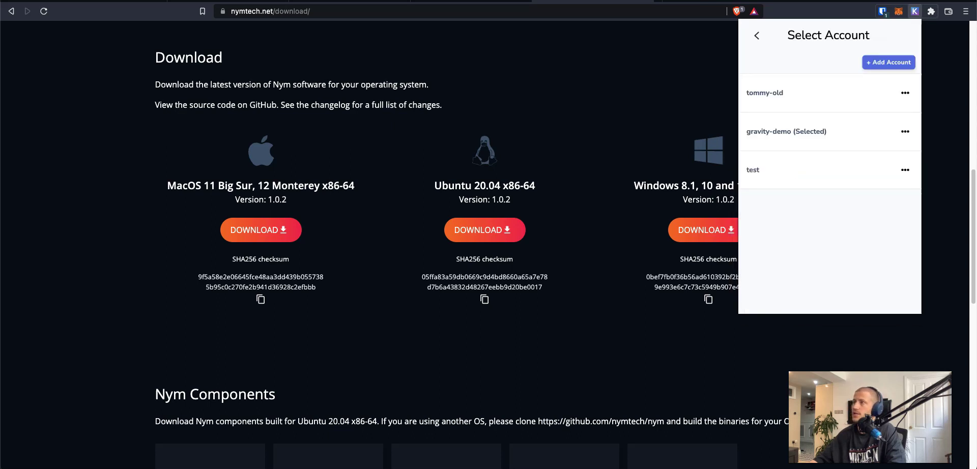
pyautogui.click(752, 169)
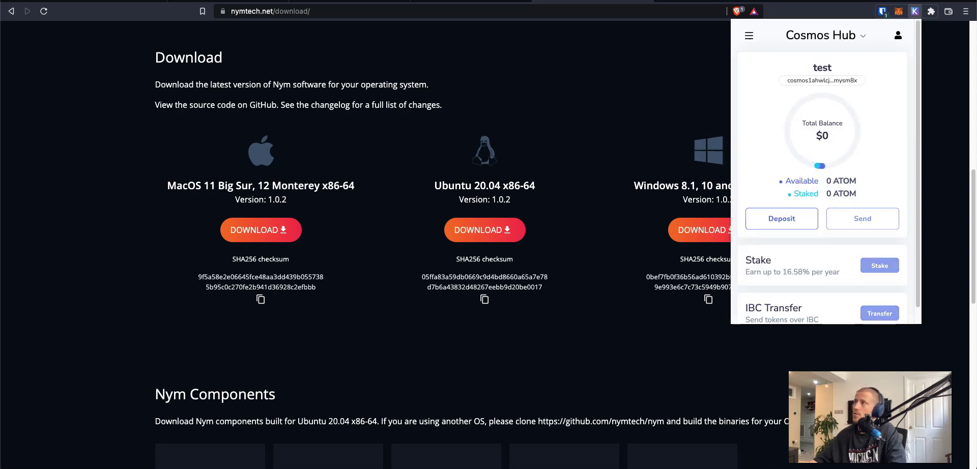
# - Switch the test account's network to Osmosis in Keplr and look through the list of available networks
pyautogui.click(821, 35)
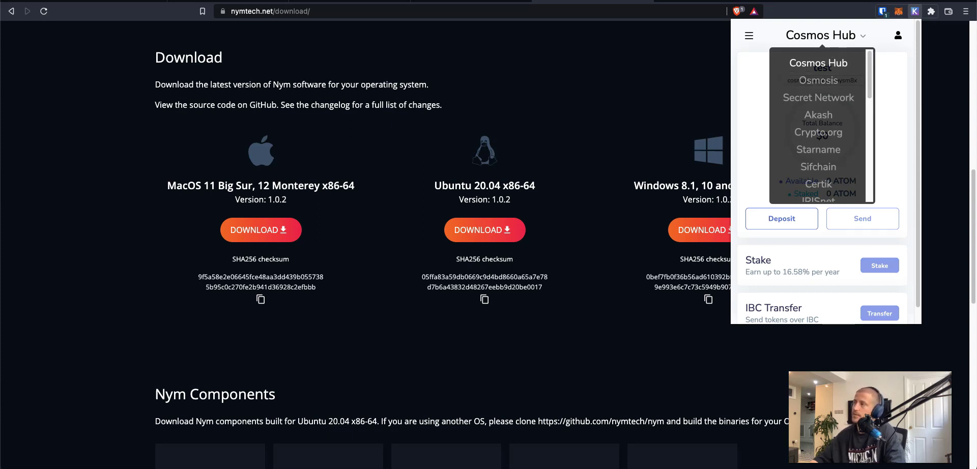
pyautogui.click(847, 40)
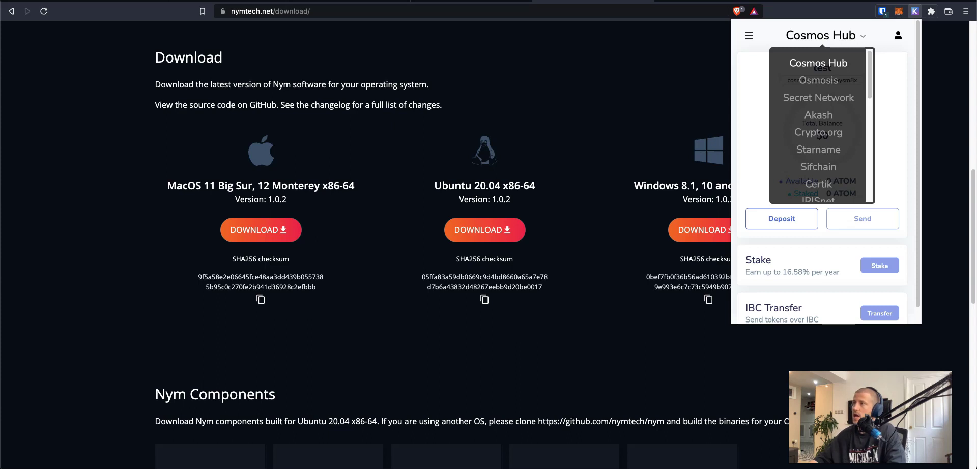
pyautogui.click(827, 80)
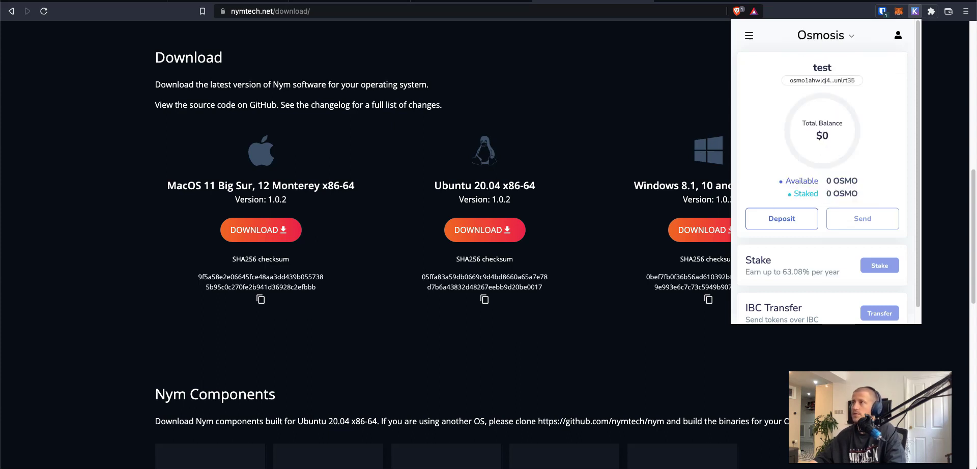
pyautogui.click(824, 35)
pyautogui.scroll(-3, 818, 117)
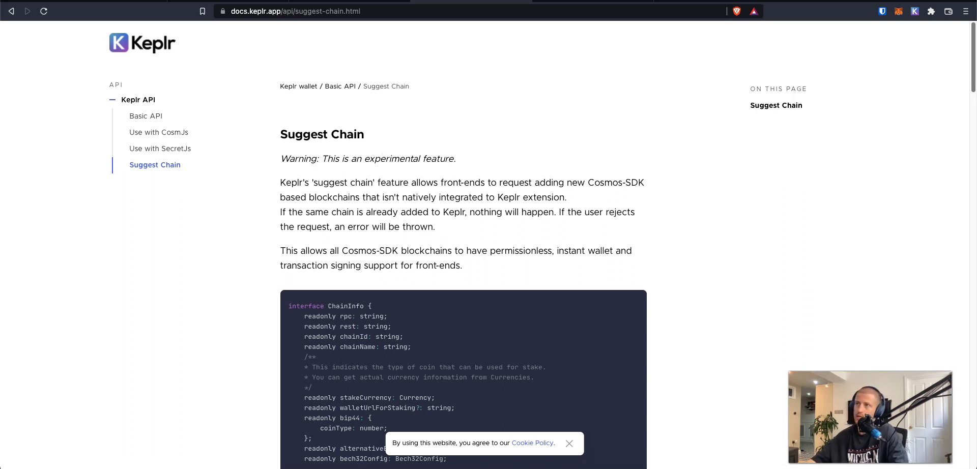
# - Read through Keplr's Suggest Chain documentation to the chain configuration example and dismiss the cookie notice
pyautogui.scroll(-20, 463, 244)
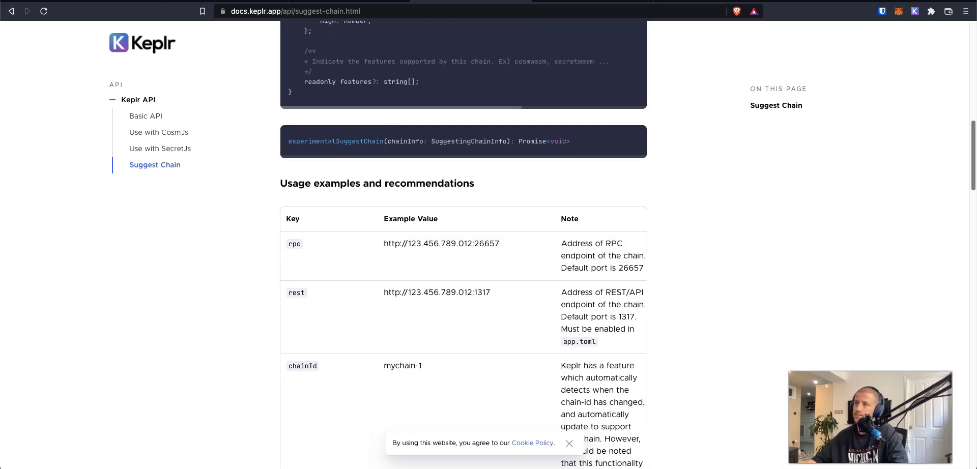
pyautogui.scroll(-15, 536, 169)
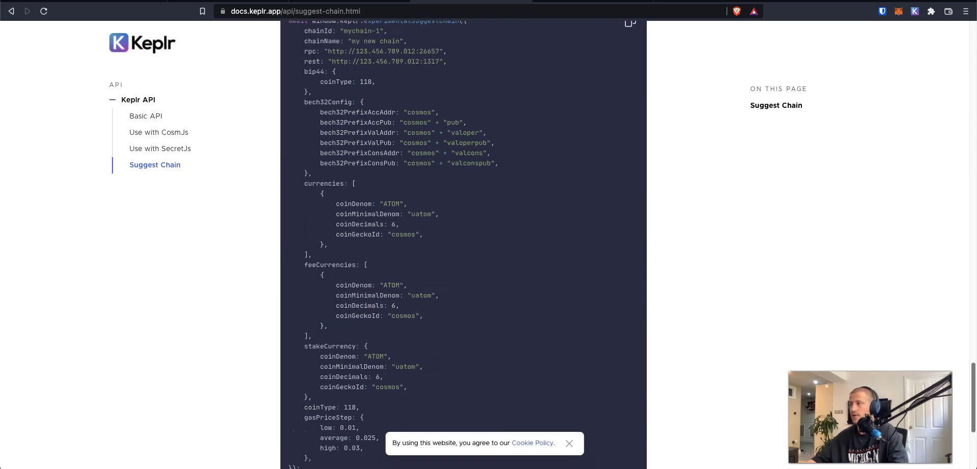
pyautogui.click(569, 443)
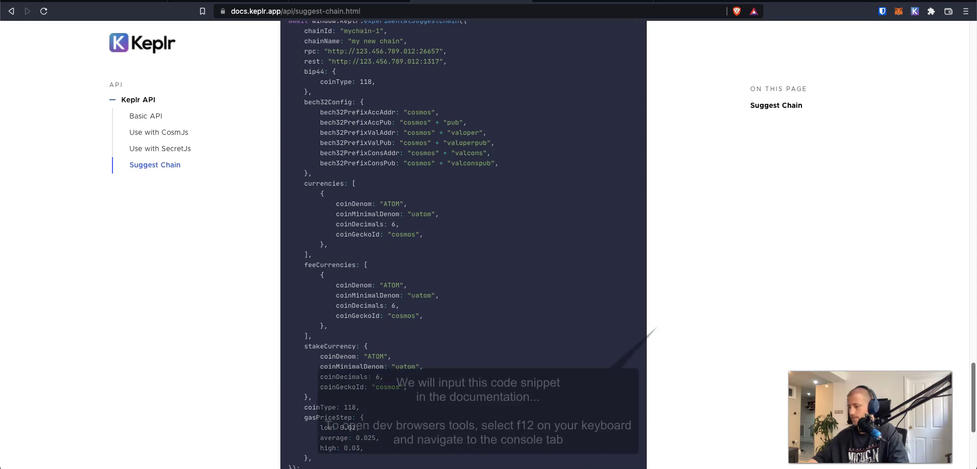
# - Paste the experimentalSuggestChain snippet for NYM Mainnet with chainId nyx into the developer console, and close the developer tools
pyautogui.press('F12')
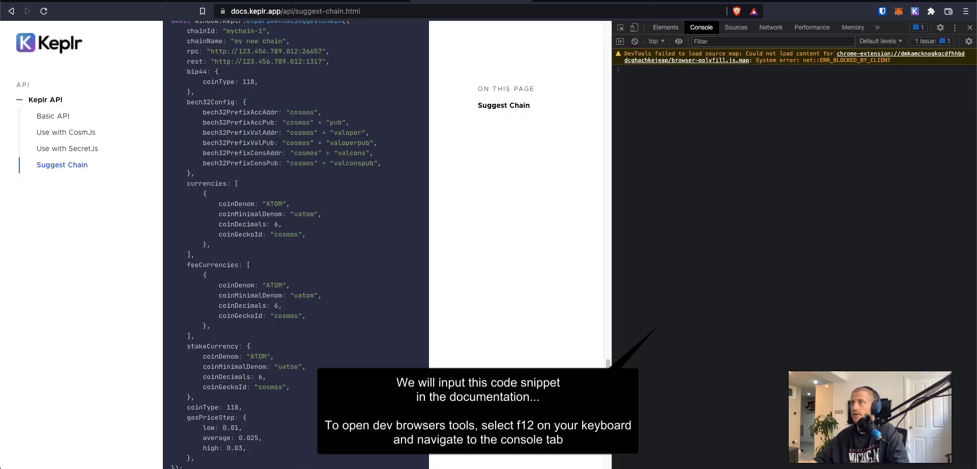
pyautogui.press('super+v')
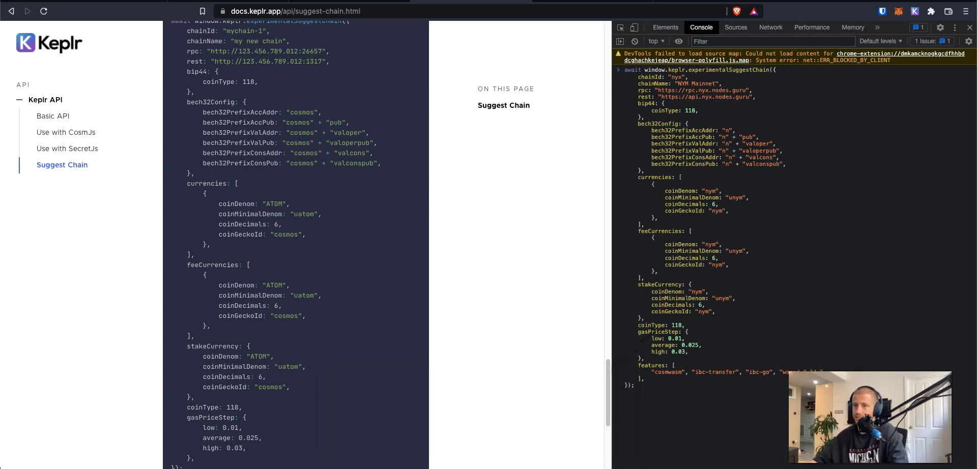
pyautogui.press('F12')
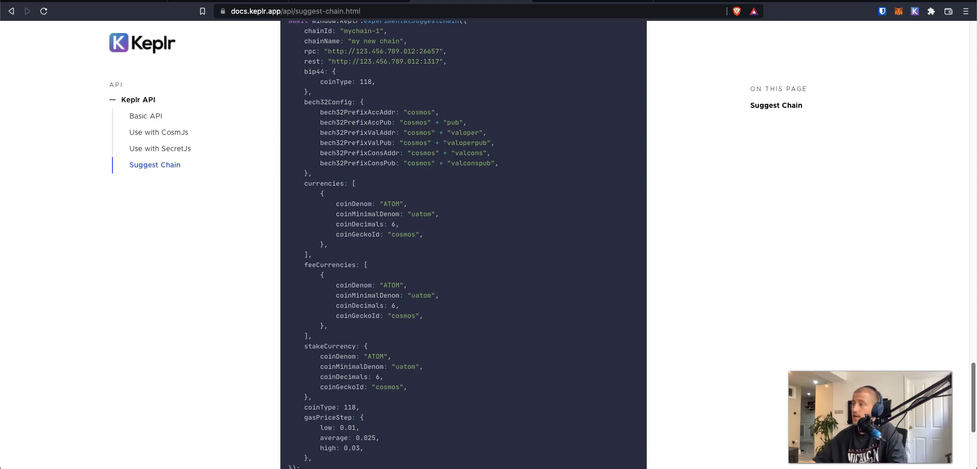
# - Check the network list in Keplr, copy the gravity-demo account's NYM Mainnet address and close the wallet
pyautogui.click(914, 11)
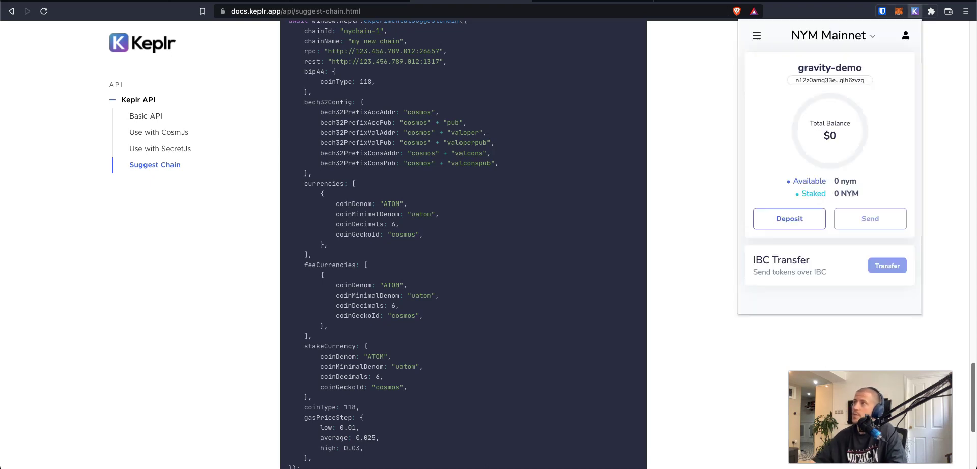
pyautogui.click(853, 39)
pyautogui.scroll(-5, 825, 82)
pyautogui.click(794, 83)
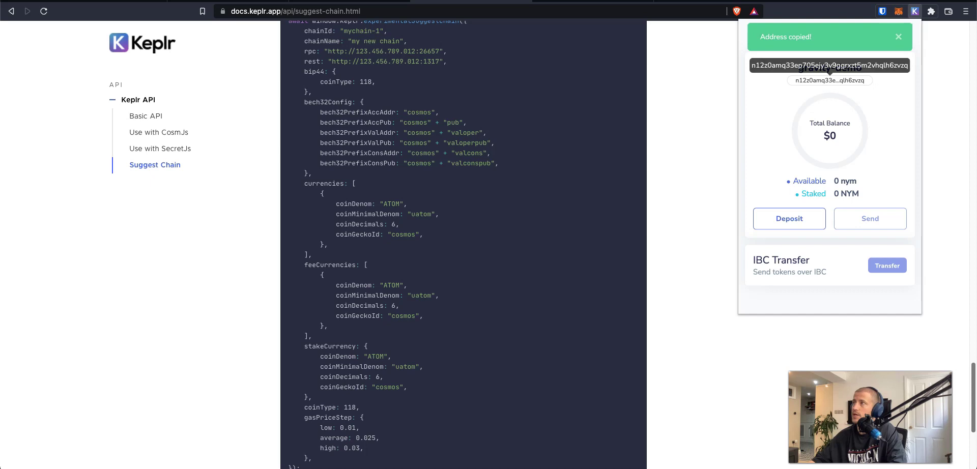
pyautogui.click(45, 467)
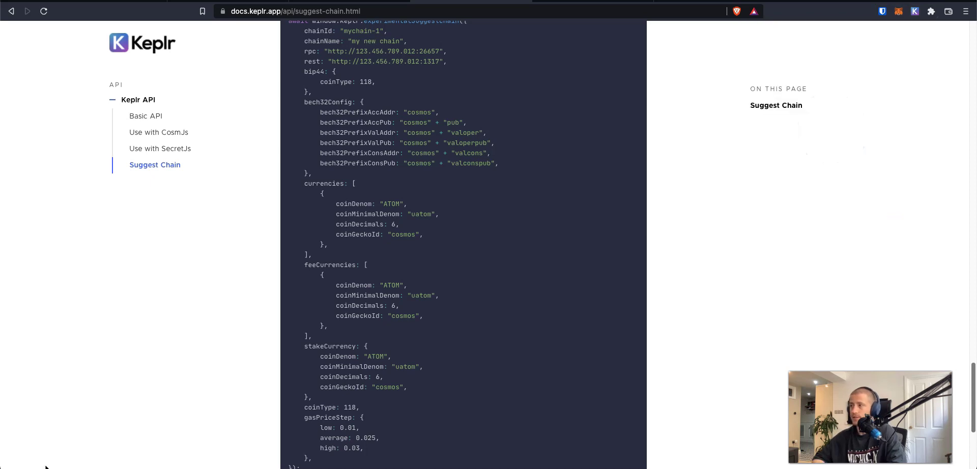
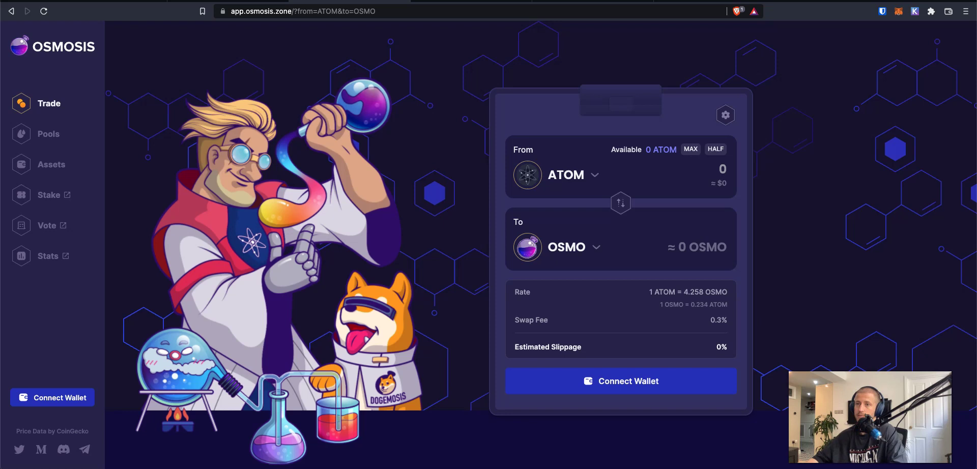
# - Connect the Keplr wallet to Osmosis and open the account's asset list
pyautogui.click(53, 397)
pyautogui.click(434, 226)
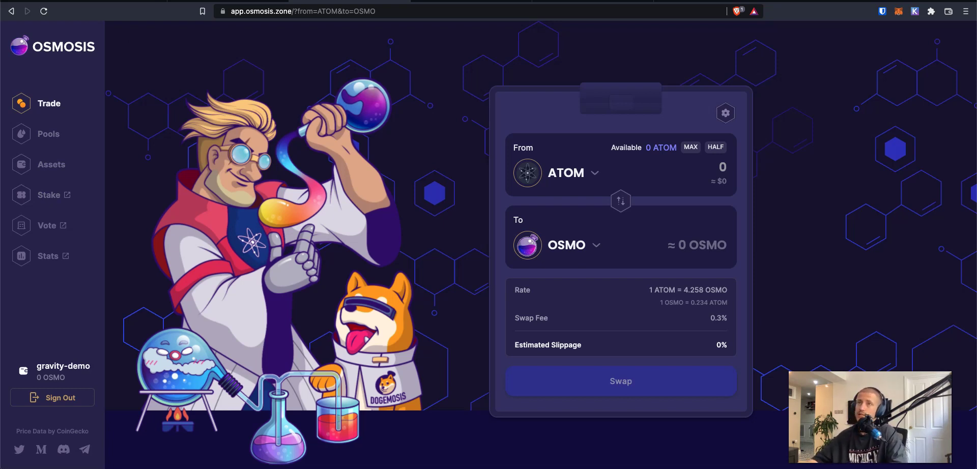
pyautogui.click(50, 165)
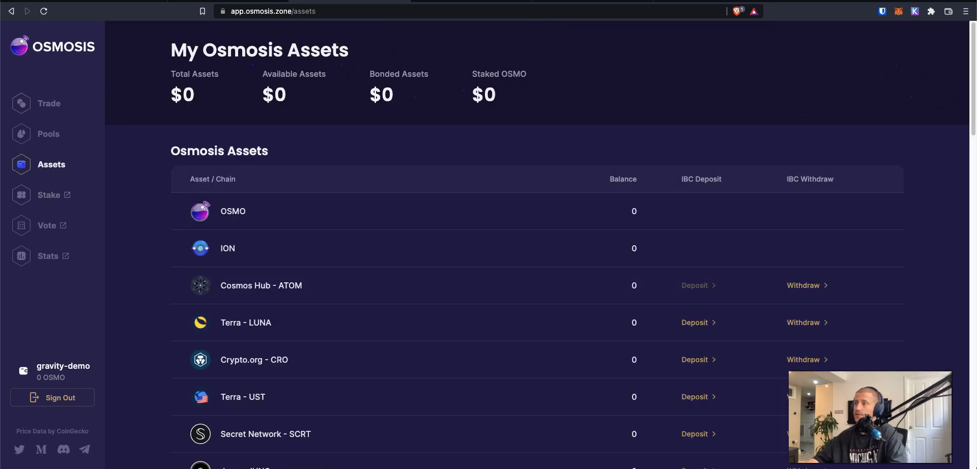
# - Deposit the maximum 0.4948 ATOM from Cosmos Hub into Osmosis, approving the connection and the IBC transfer in Keplr
pyautogui.click(694, 285)
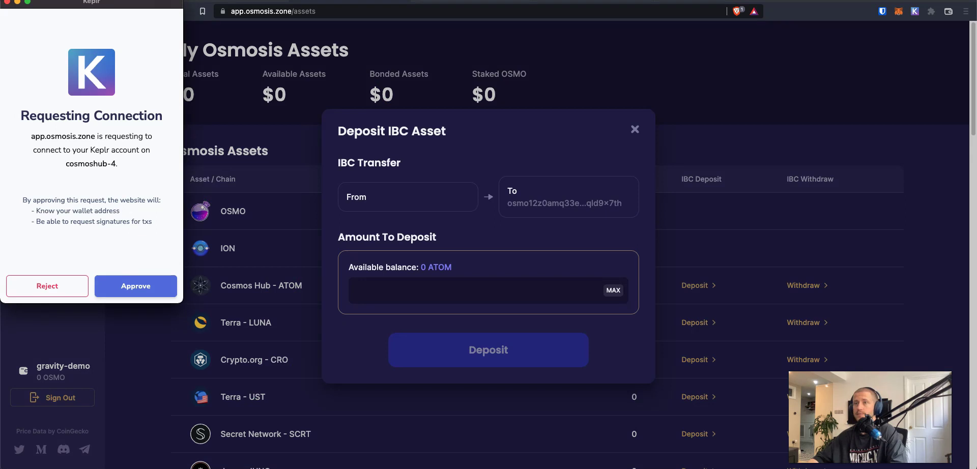
pyautogui.click(158, 285)
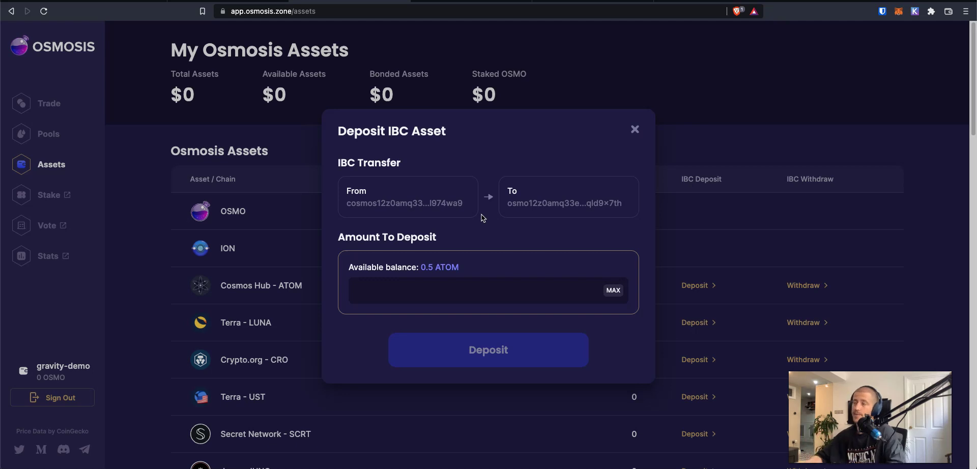
pyautogui.click(612, 290)
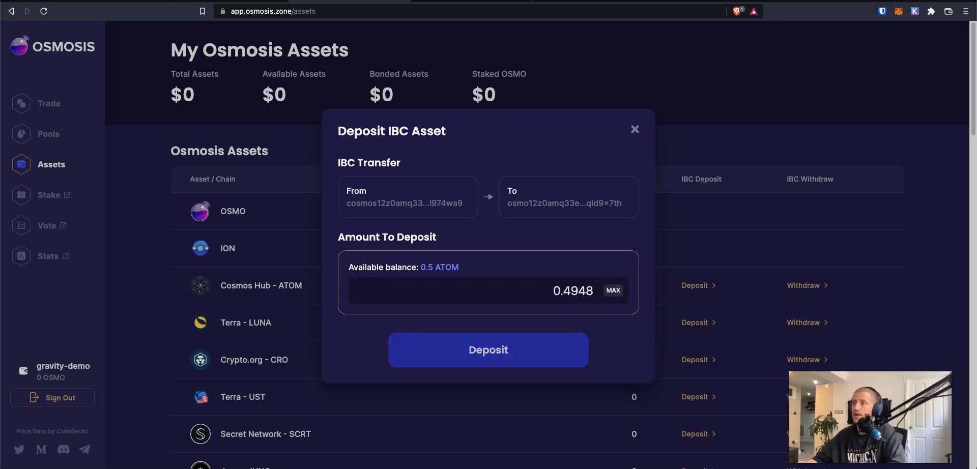
pyautogui.click(501, 357)
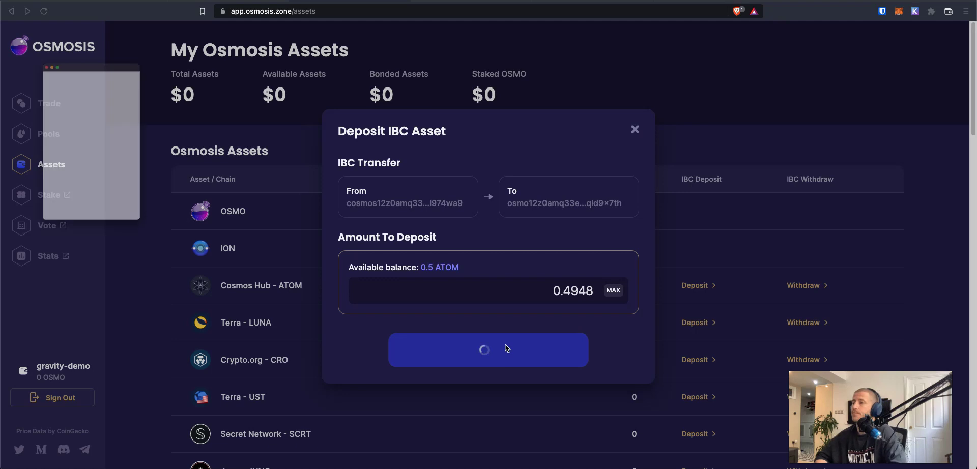
pyautogui.click(135, 285)
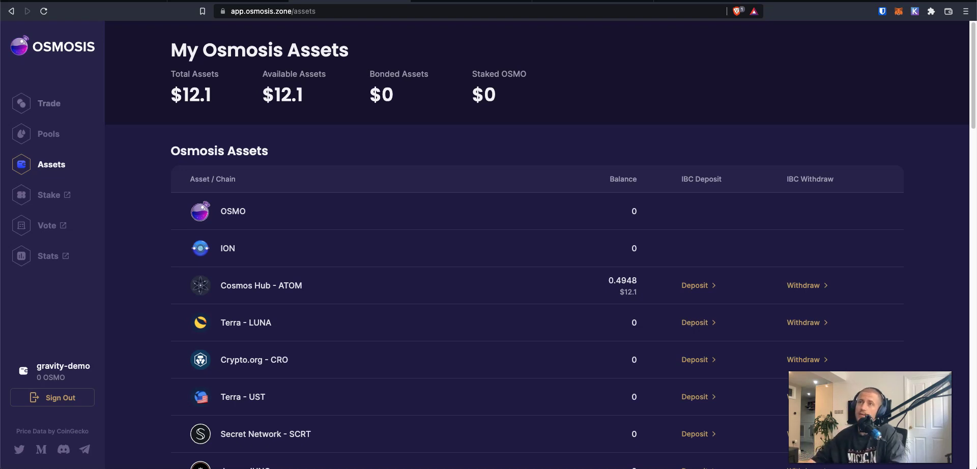
# - Swap 0.25 ATOM for OSMO, approve the transaction in Keplr and check the balances in the asset list
pyautogui.click(49, 103)
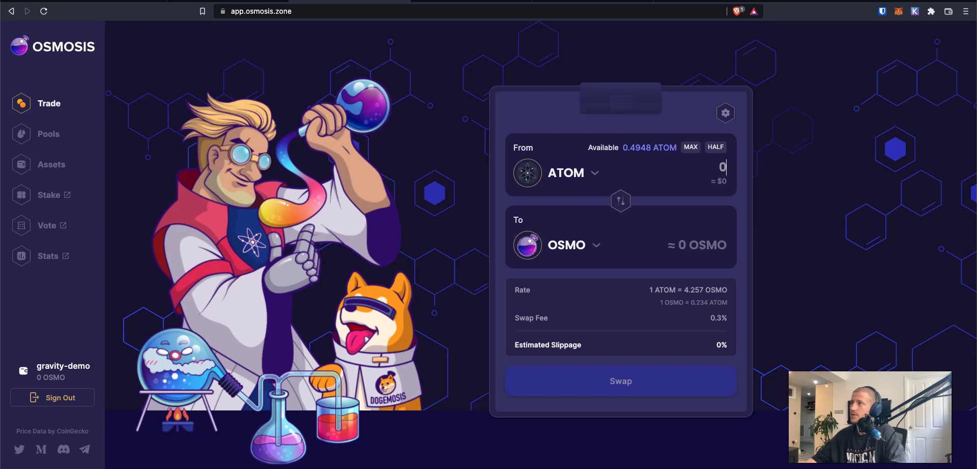
pyautogui.click(690, 147)
pyautogui.moveTo(727, 167); pyautogui.dragTo(695, 167)
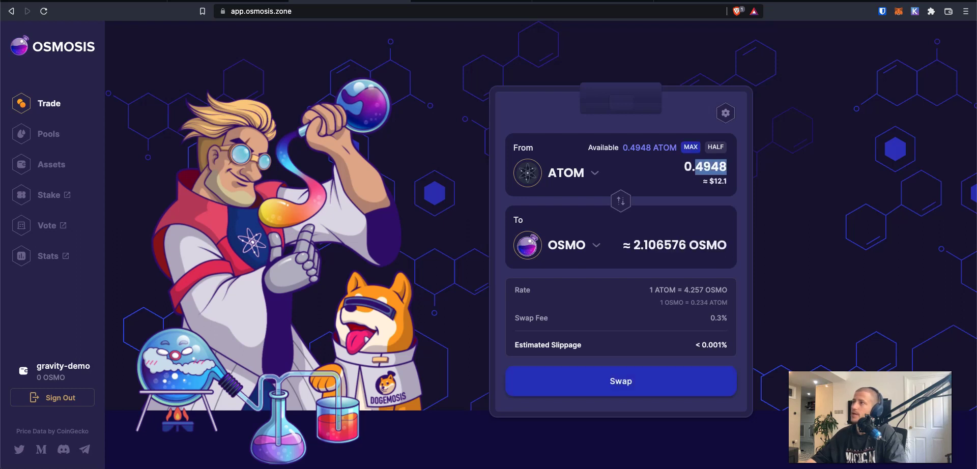
pyautogui.write('25')
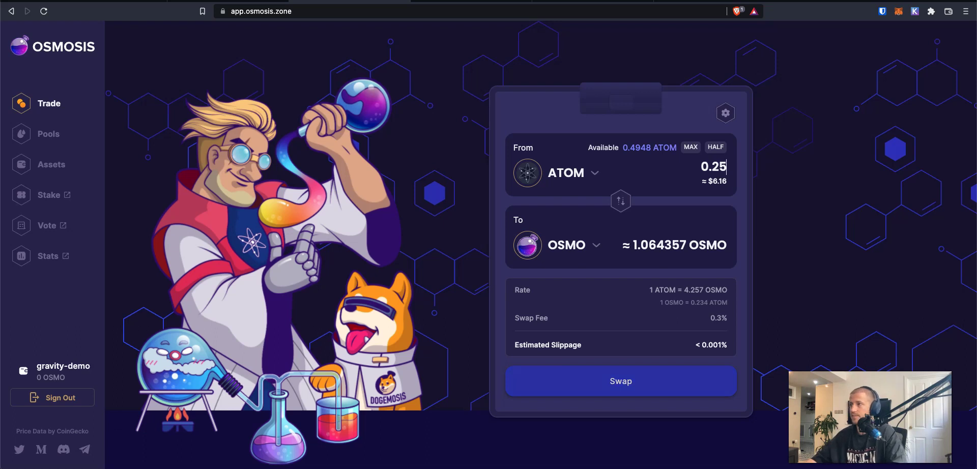
pyautogui.click(635, 385)
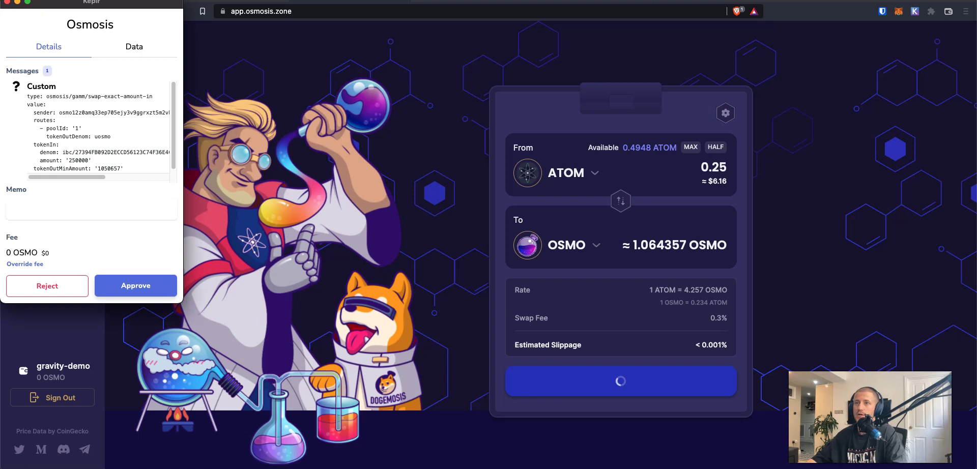
pyautogui.click(135, 285)
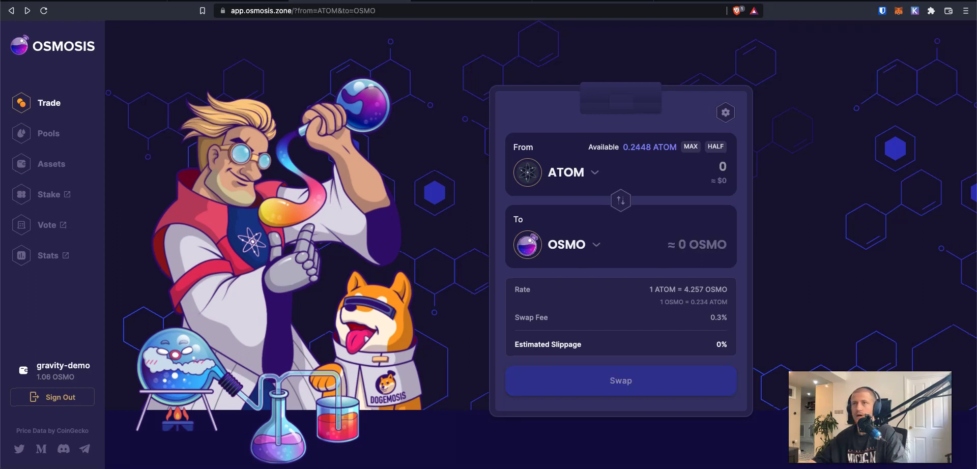
pyautogui.click(51, 164)
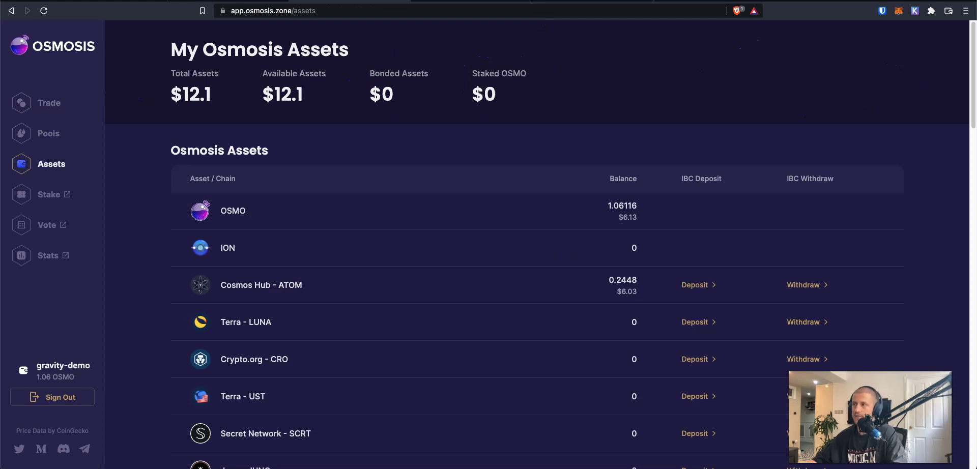
# - Swap half of the available ATOM, 0.1224, for GRAV on channel-144 and approve the transaction in Keplr
pyautogui.click(49, 102)
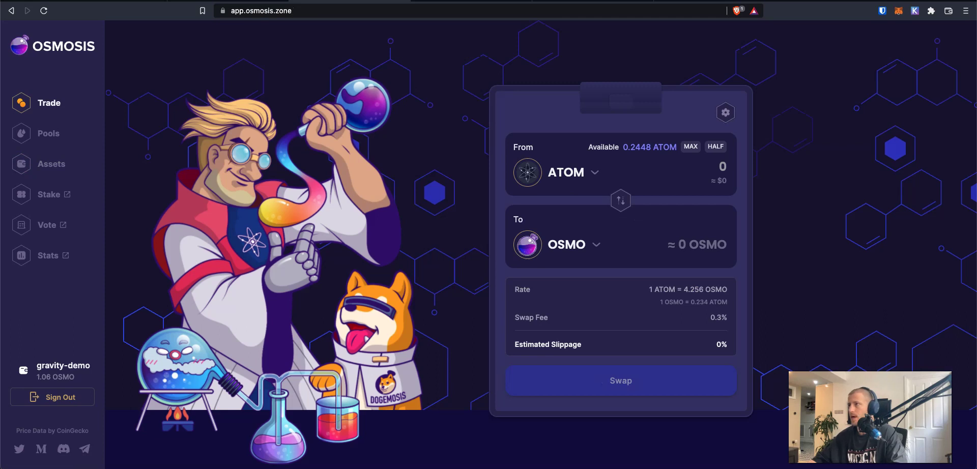
pyautogui.click(596, 244)
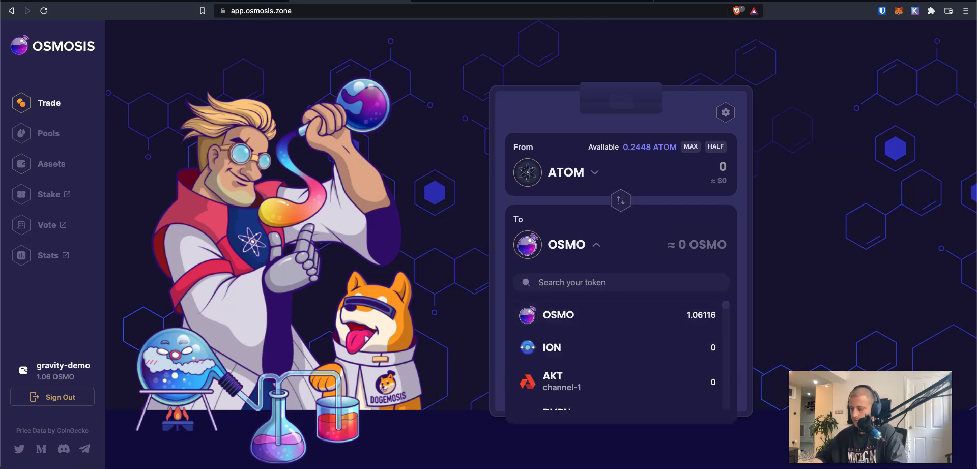
pyautogui.write('gra')
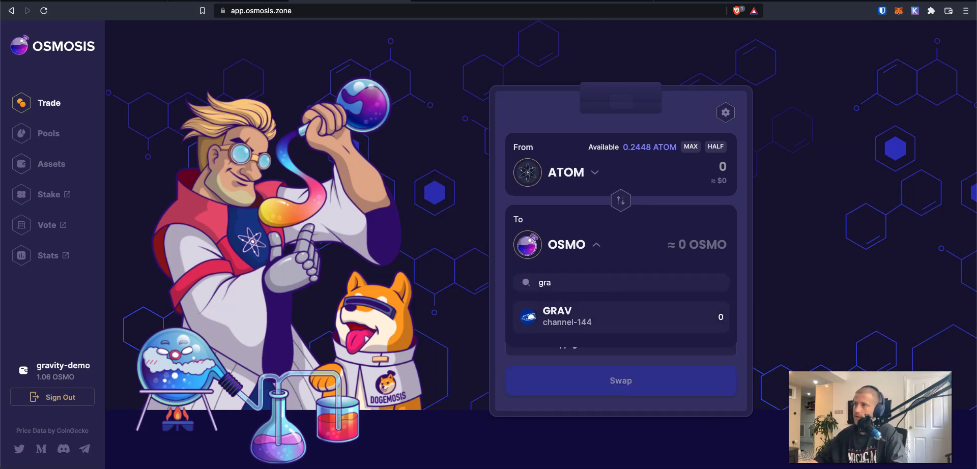
pyautogui.click(559, 316)
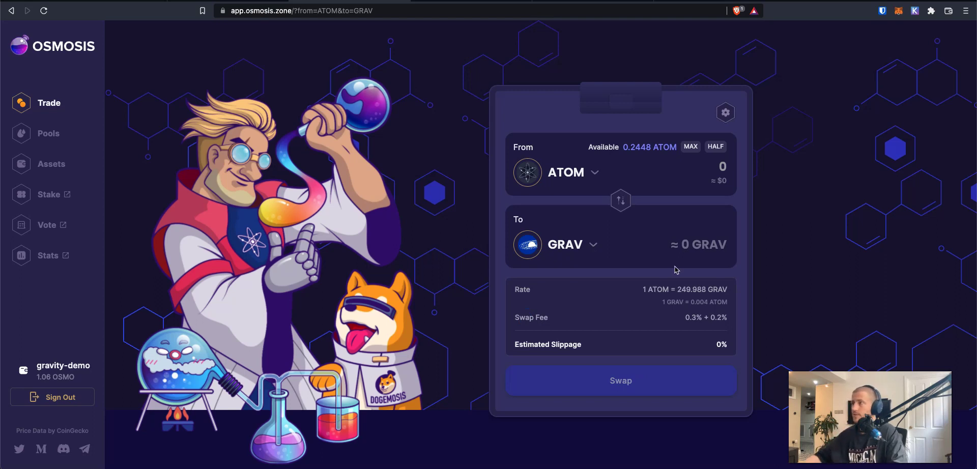
pyautogui.click(715, 147)
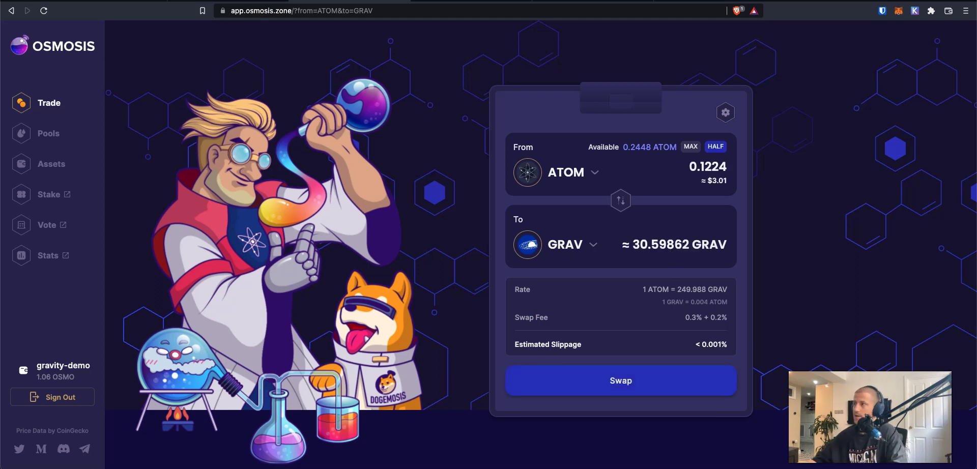
pyautogui.moveTo(688, 167); pyautogui.dragTo(726, 166)
pyautogui.click(621, 381)
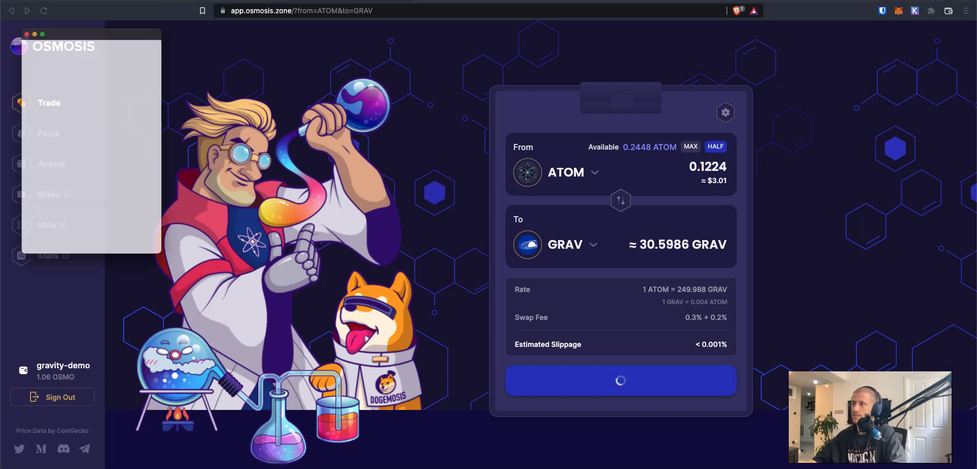
pyautogui.click(147, 289)
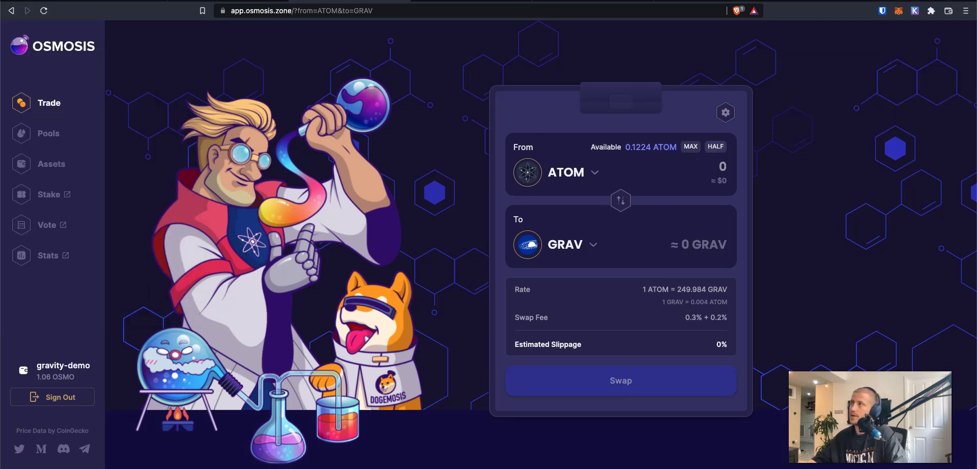
# - Check in Keplr's settings that Show Advanced IBC Transfers is enabled, and return to the wallet overview
pyautogui.click(914, 11)
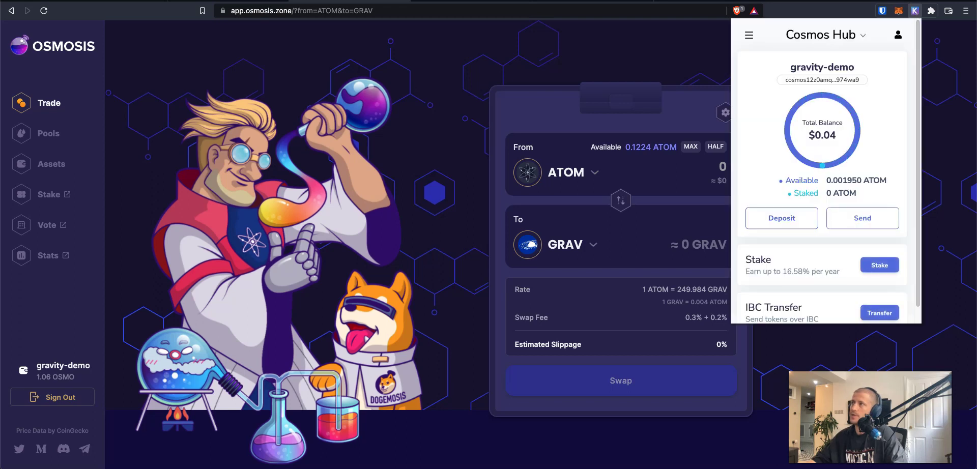
pyautogui.click(749, 35)
pyautogui.click(764, 91)
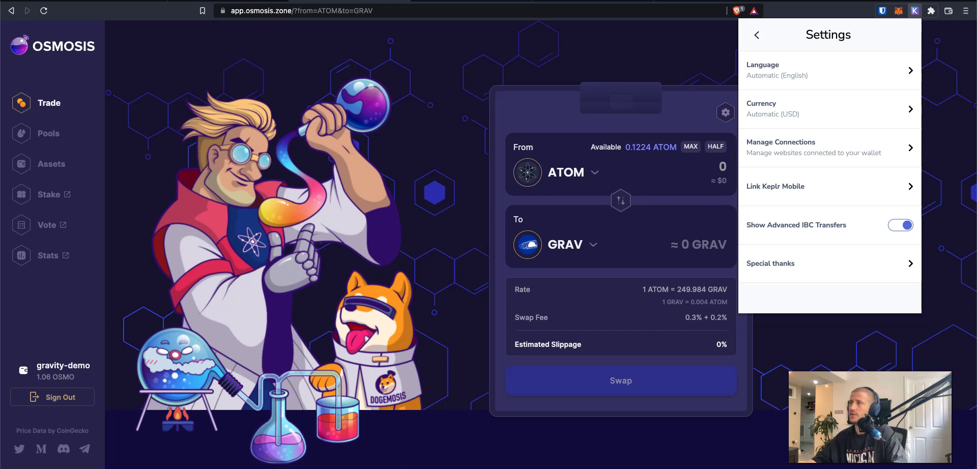
pyautogui.click(756, 34)
# - Switch Keplr's network to Osmosis and look over the account's token balances
pyautogui.moveTo(794, 111)
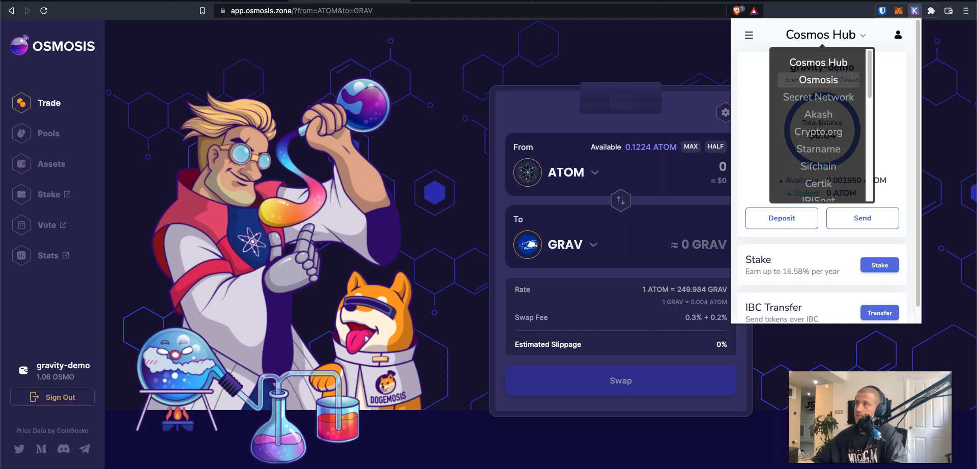
pyautogui.click(818, 80)
pyautogui.scroll(-4, 821, 167)
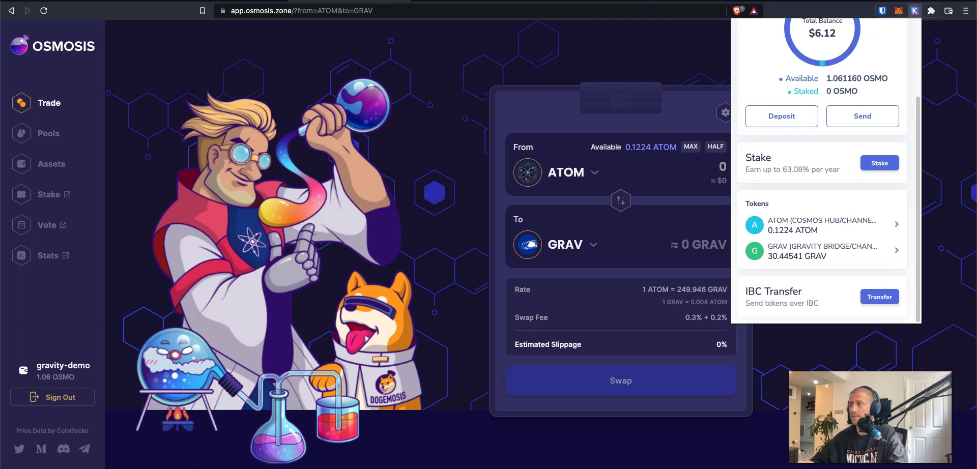
pyautogui.scroll(3, 822, 171)
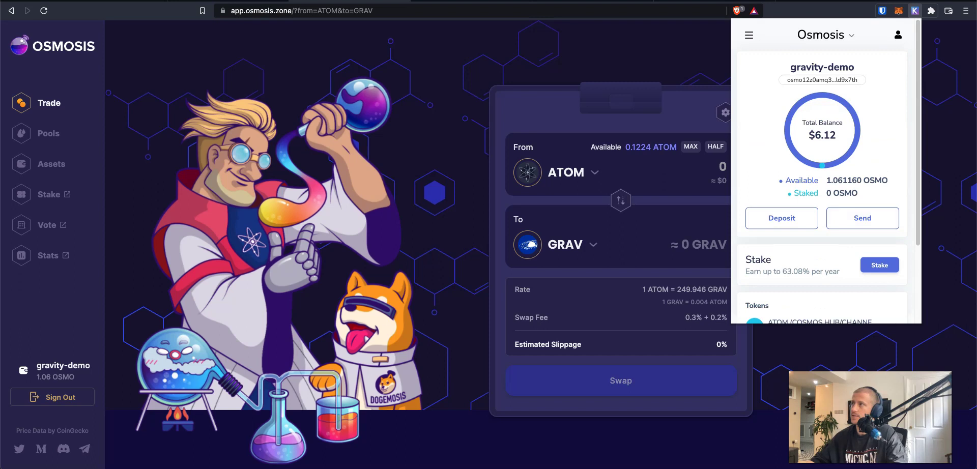
pyautogui.scroll(-3, 864, 229)
# - Start an IBC transfer from Osmosis in Keplr and add a new IBC channel to Gravity Bridge with channel ID channel-144
pyautogui.click(879, 296)
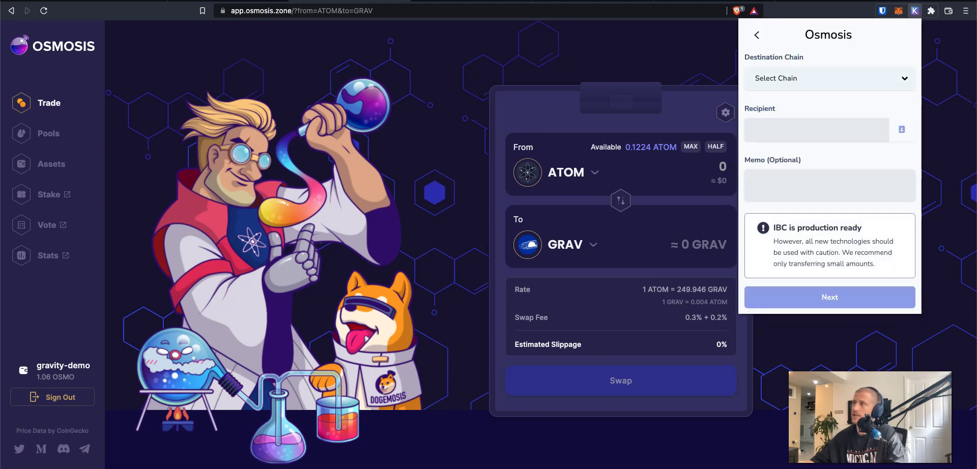
pyautogui.click(829, 78)
pyautogui.click(793, 106)
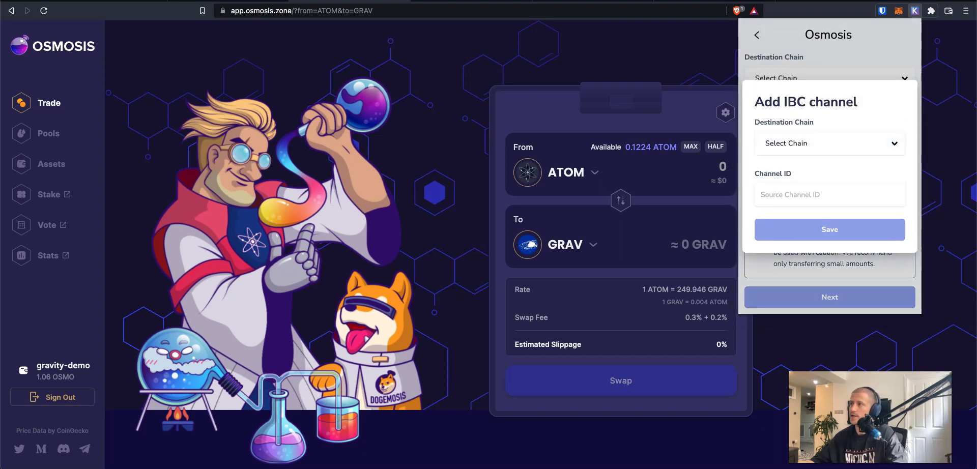
pyautogui.click(829, 143)
pyautogui.scroll(-5, 824, 157)
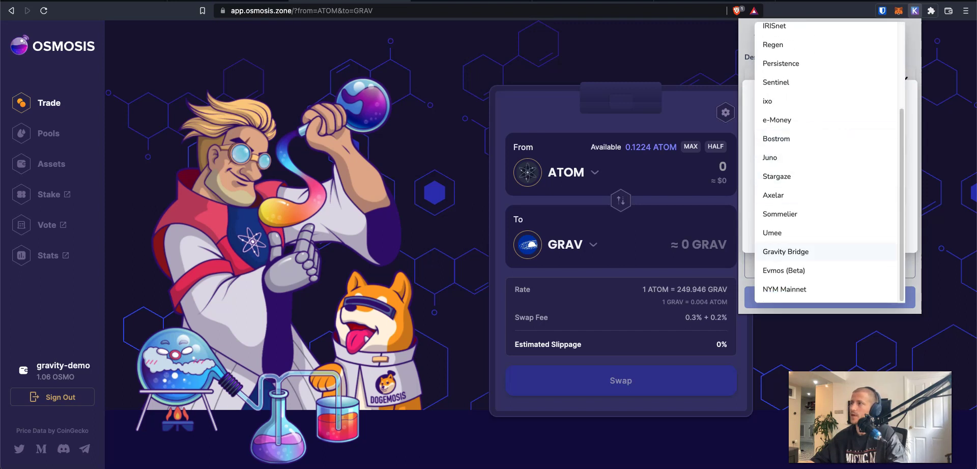
pyautogui.click(785, 252)
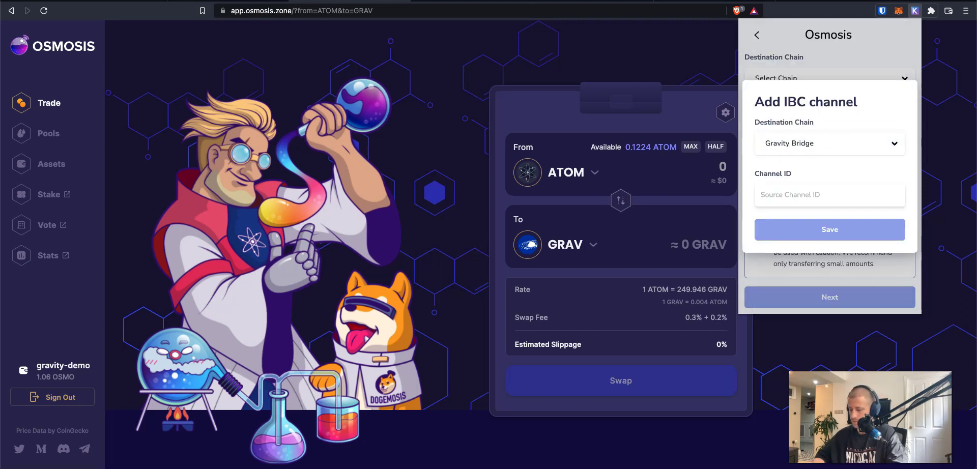
pyautogui.write('channel-144')
pyautogui.press('Return')
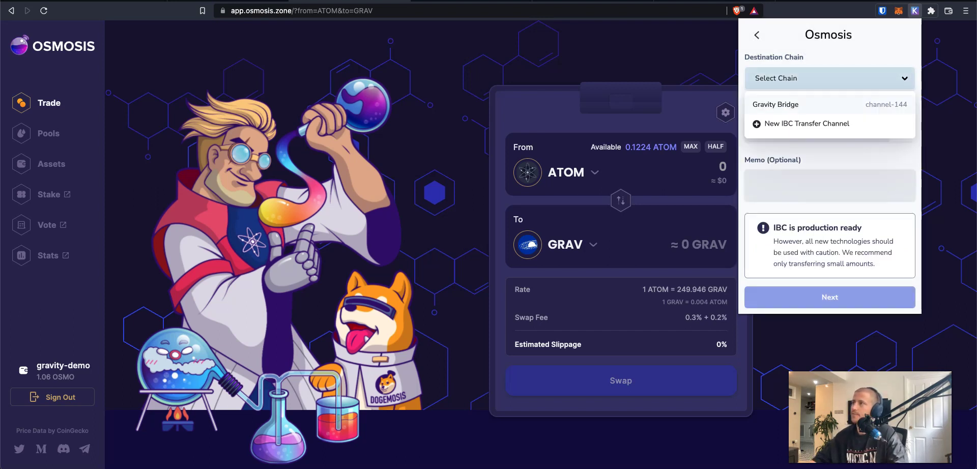
# - Send 15 GRAV over channel-144 to the pasted Gravity Bridge wallet address with the average fee, and approve the IBC transfer
pyautogui.click(797, 131)
pyautogui.press('super+v')
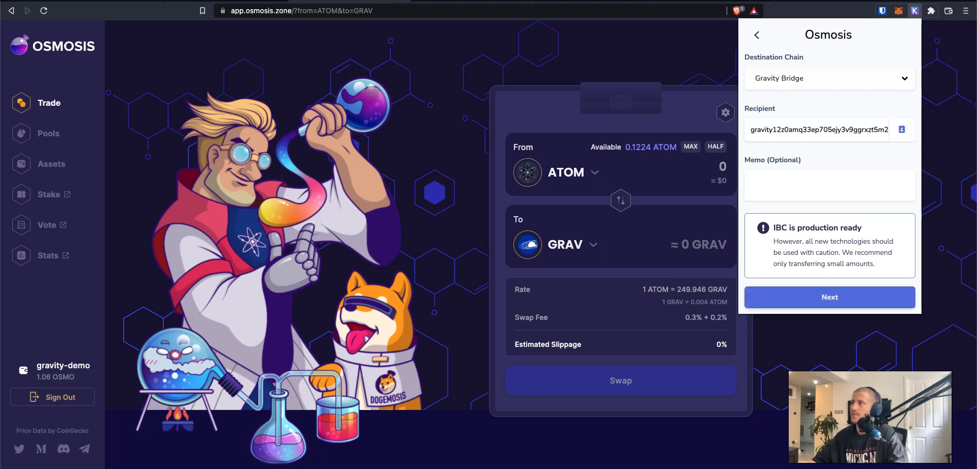
pyautogui.click(838, 298)
pyautogui.click(814, 123)
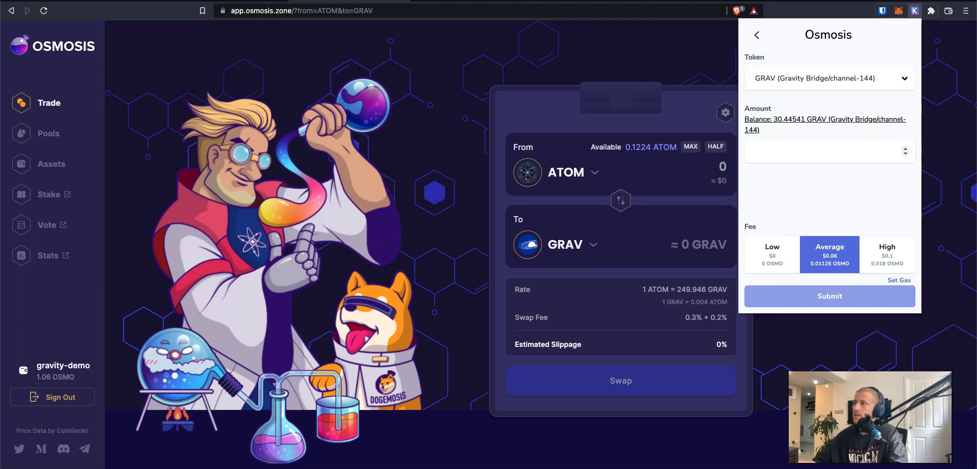
pyautogui.write('15')
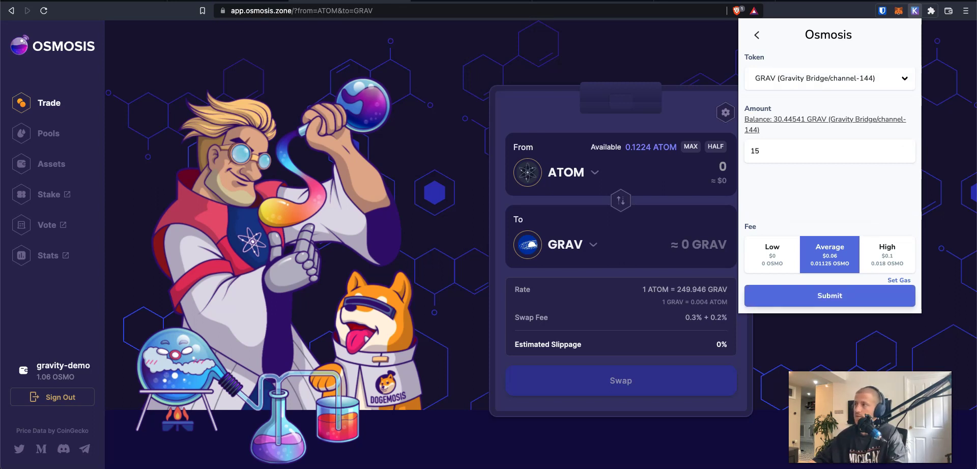
pyautogui.click(829, 295)
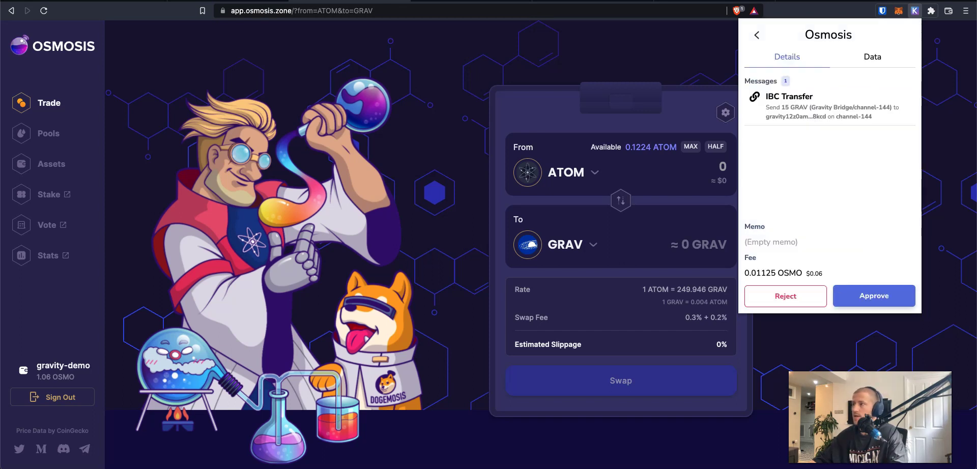
pyautogui.click(873, 297)
# - Check the remaining Osmosis token balances, switch Keplr's network to Gravity Bridge, and check the GRAV balance there
pyautogui.scroll(-3, 822, 203)
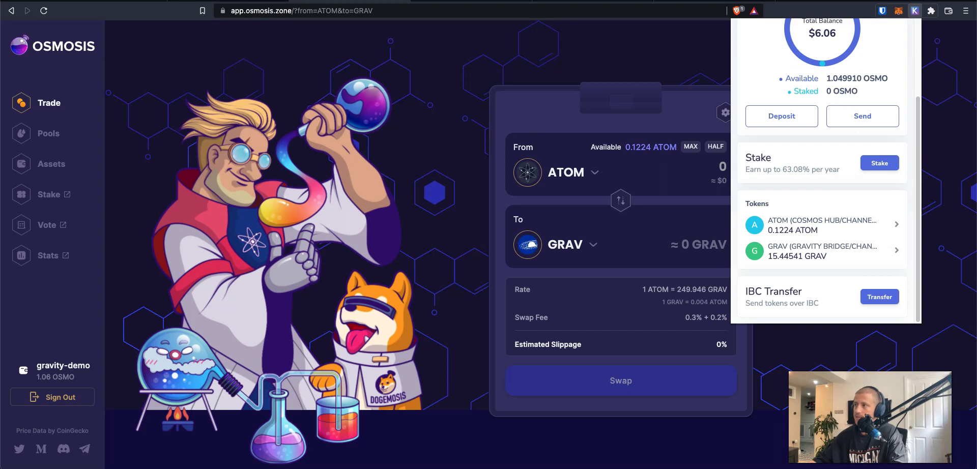
pyautogui.scroll(3, 821, 168)
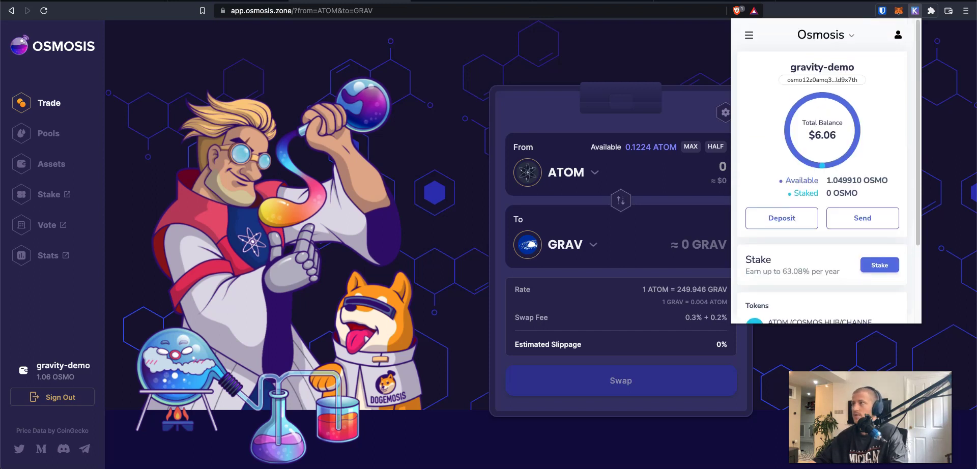
pyautogui.click(825, 35)
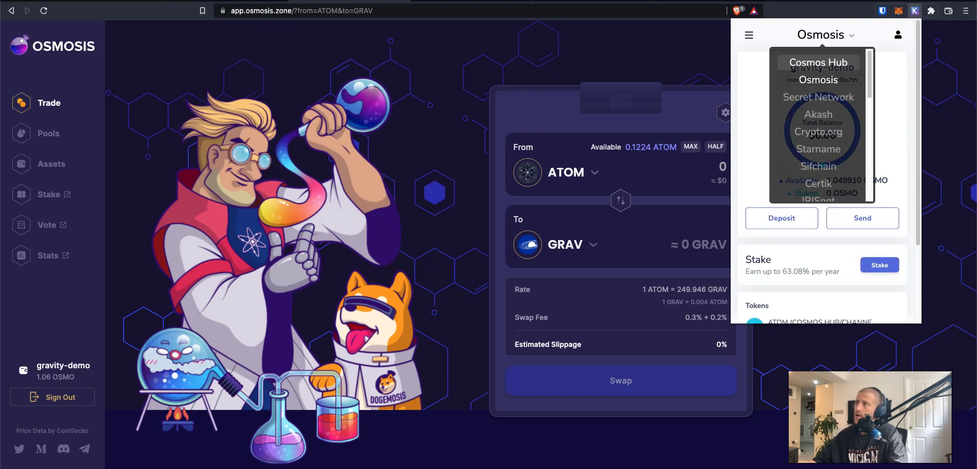
pyautogui.scroll(-5, 818, 124)
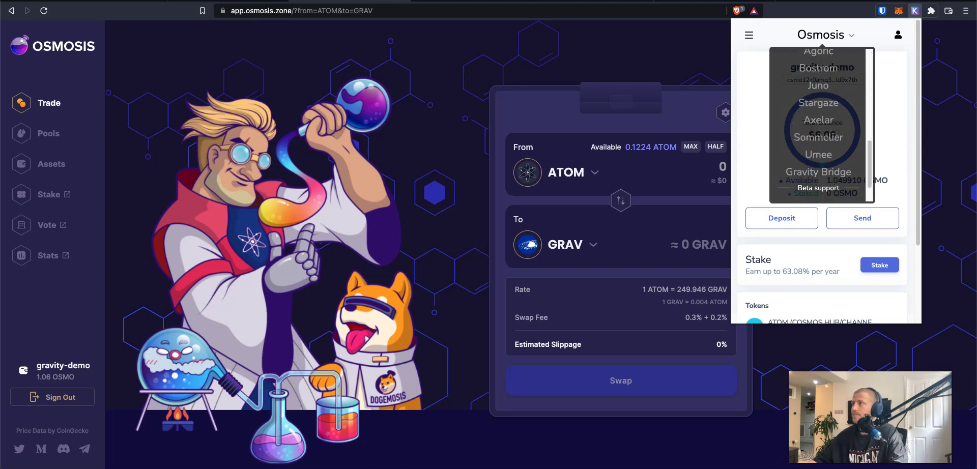
pyautogui.click(818, 171)
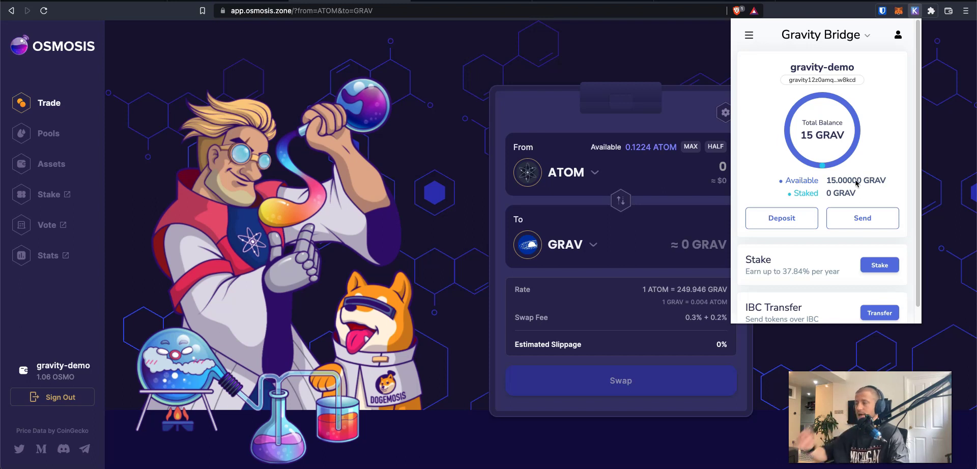
pyautogui.click(403, 294)
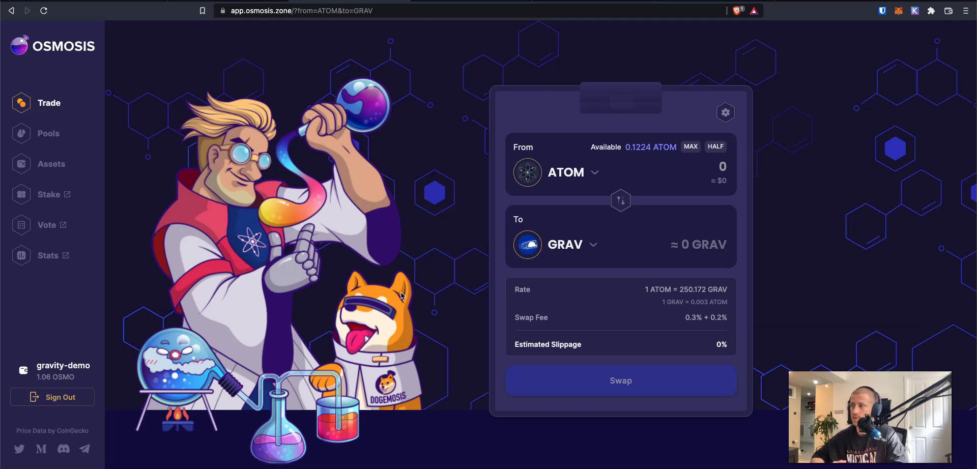
# - Switch to Ping Explorer, open the NYX chain, and go to the connected test wallet's accounts overview
pyautogui.hotkey('ctrl', 'Tab')
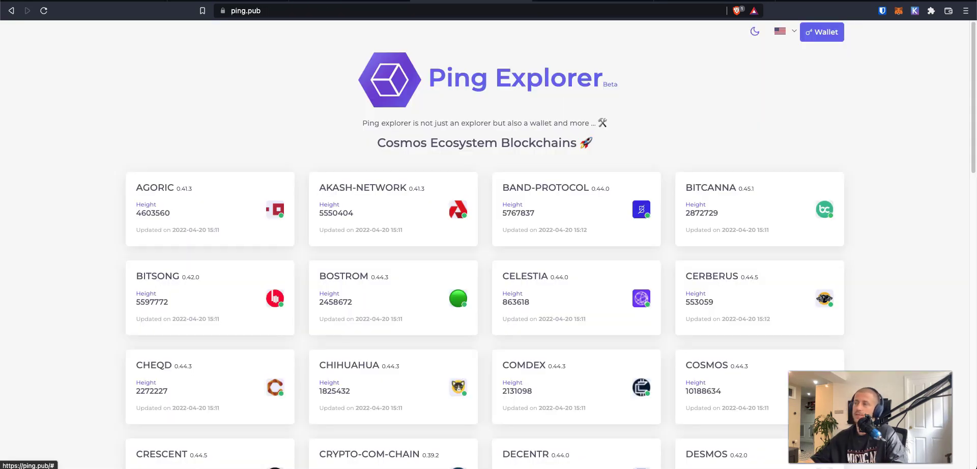
pyautogui.scroll(-5, 391, 153)
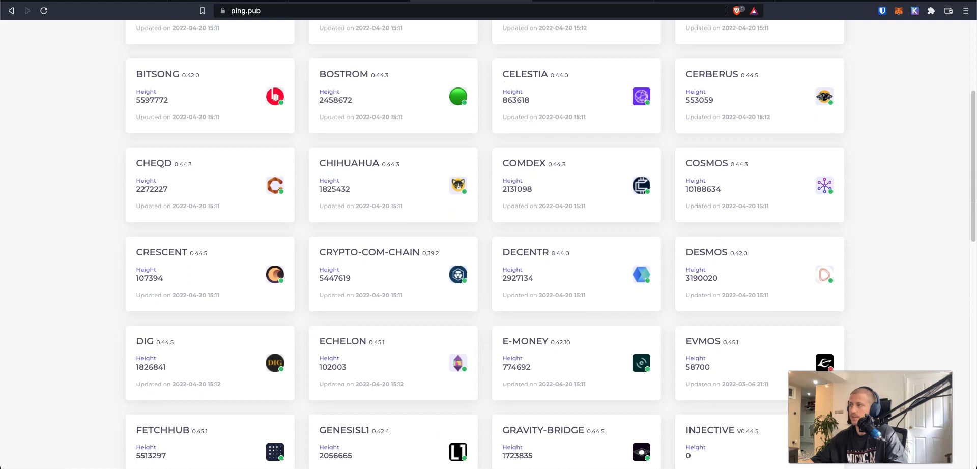
pyautogui.scroll(-6, 391, 153)
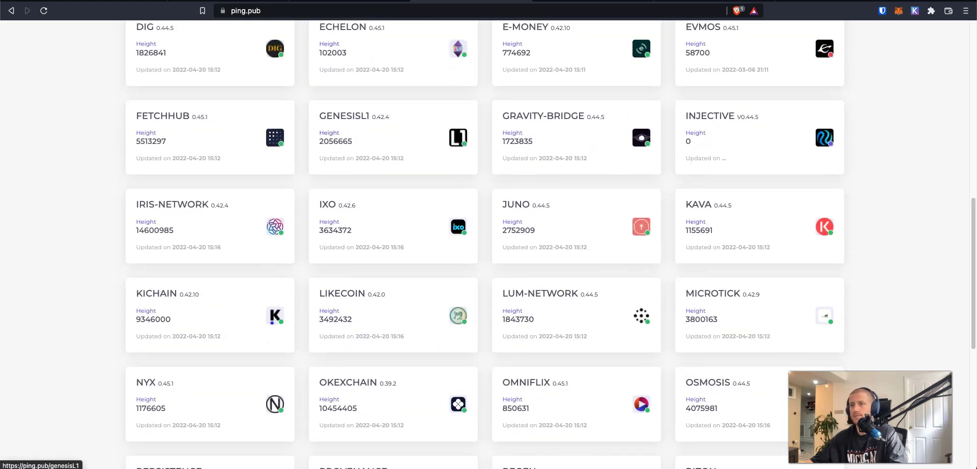
pyautogui.scroll(-1, 391, 153)
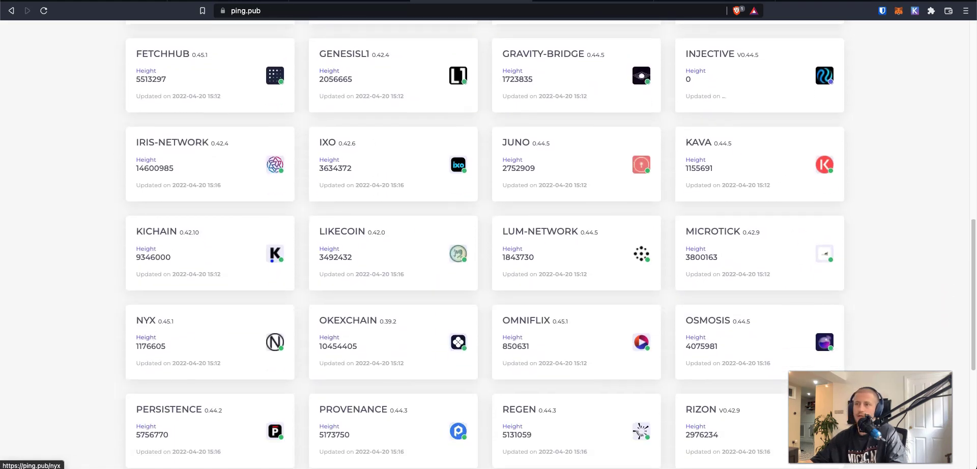
pyautogui.click(204, 341)
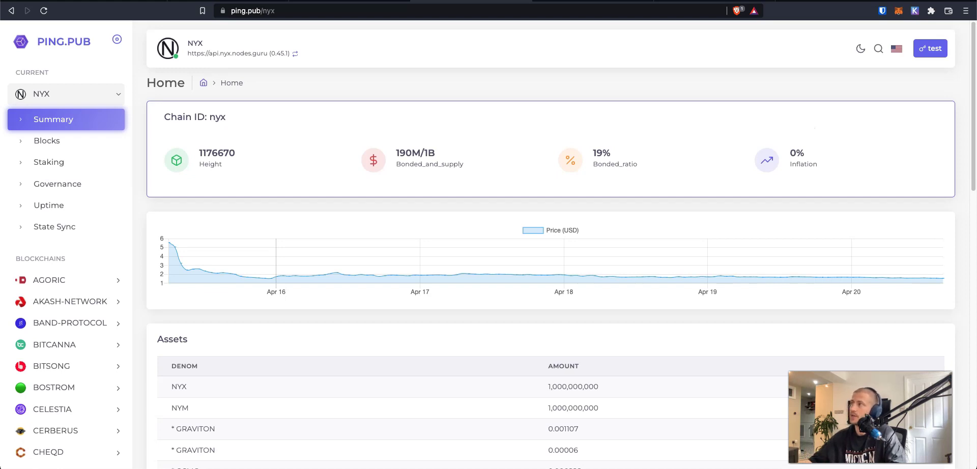
pyautogui.click(930, 48)
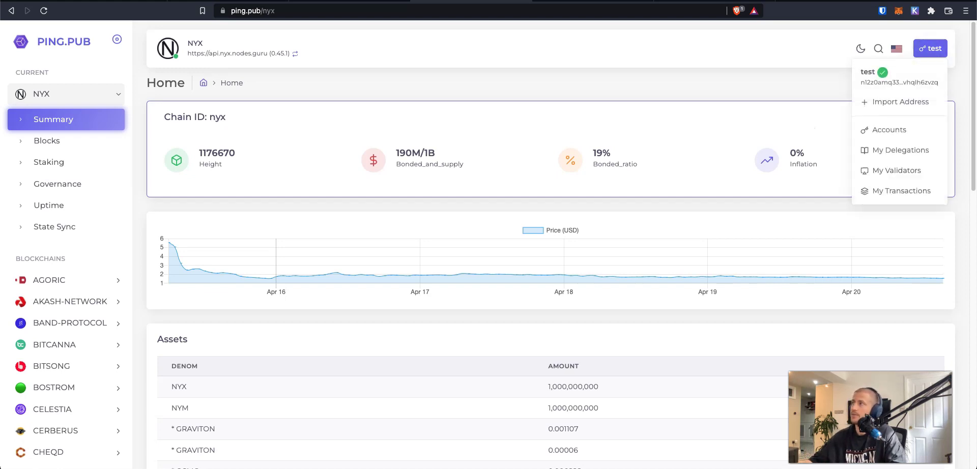
pyautogui.click(875, 129)
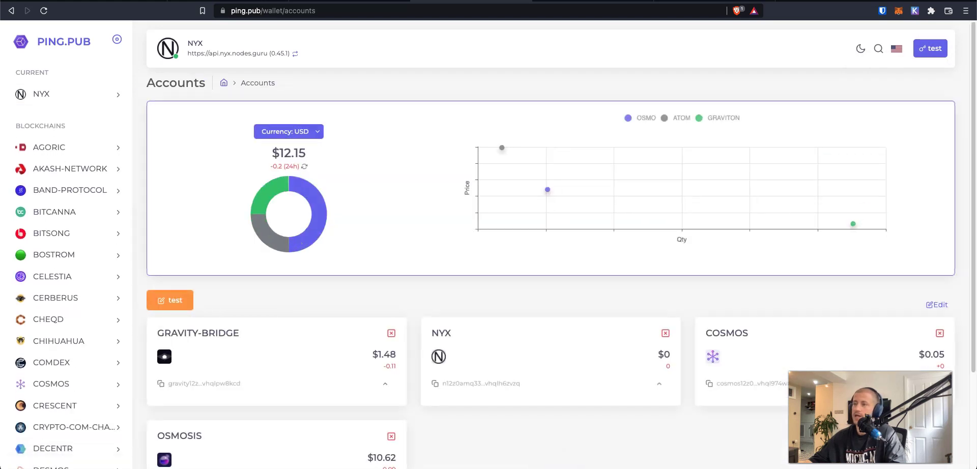
# - Expand the Gravity-Bridge, NYX, Cosmos and Osmosis accounts and examine their token holdings
pyautogui.scroll(-2, 560, 254)
pyautogui.click(385, 315)
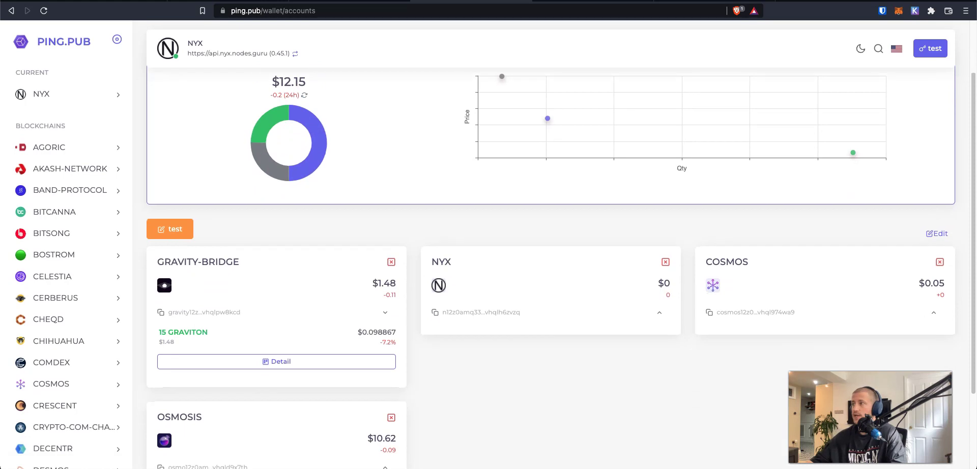
pyautogui.click(933, 314)
pyautogui.scroll(-3, 559, 254)
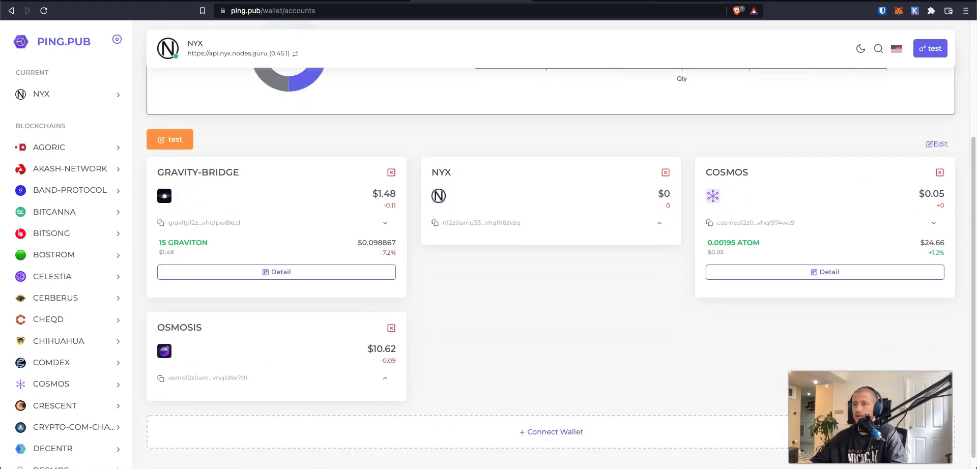
pyautogui.click(385, 378)
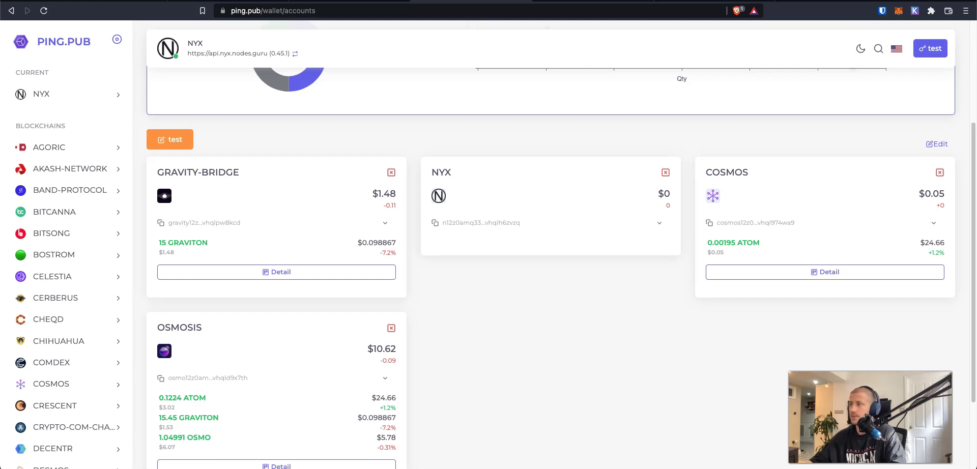
pyautogui.scroll(3, 560, 254)
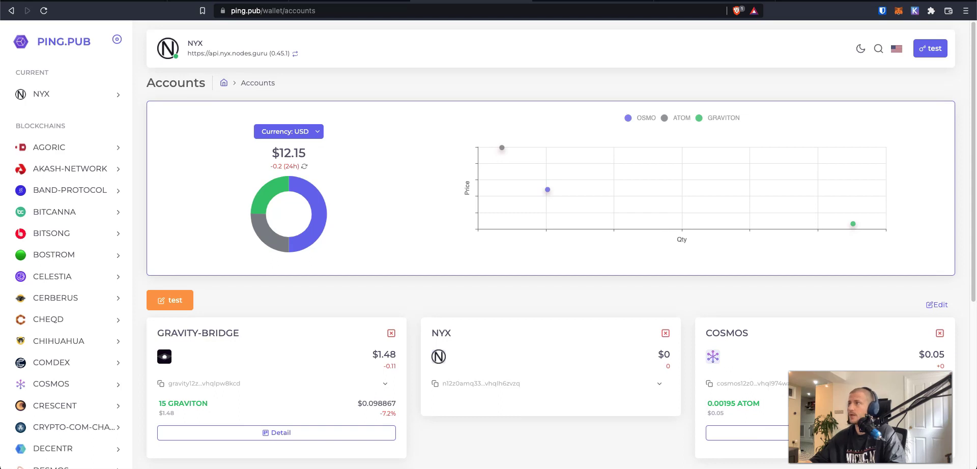
pyautogui.scroll(-3, 628, 254)
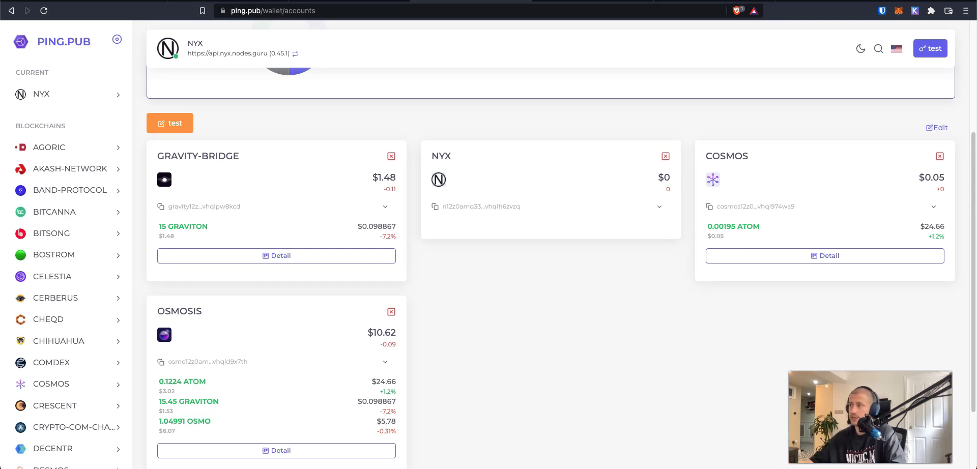
# - Open the Gravity-Bridge account's details, look at its Transfer Tokens form, and close the form
pyautogui.click(281, 255)
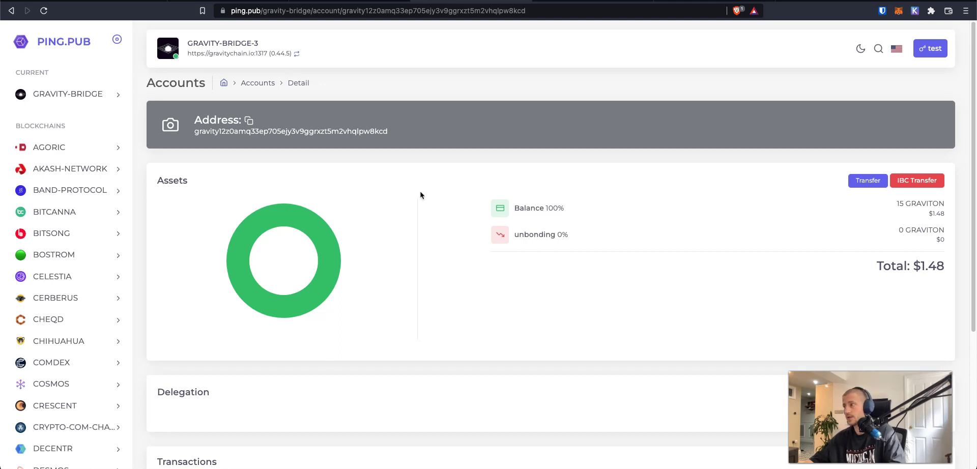
pyautogui.click(867, 180)
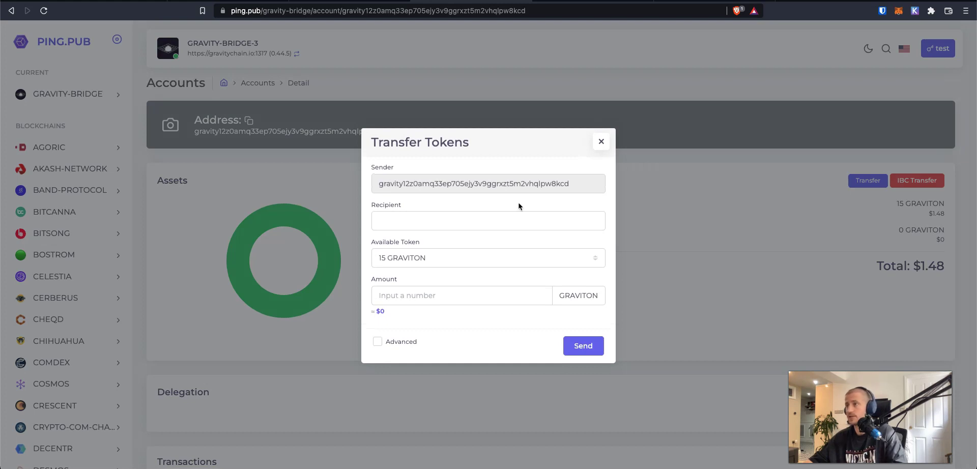
pyautogui.press('Escape')
# - Look over the IBC Transfer Tokens form, choosing GRAVITON as the token and transfer/channel-0 as the destination
pyautogui.click(916, 180)
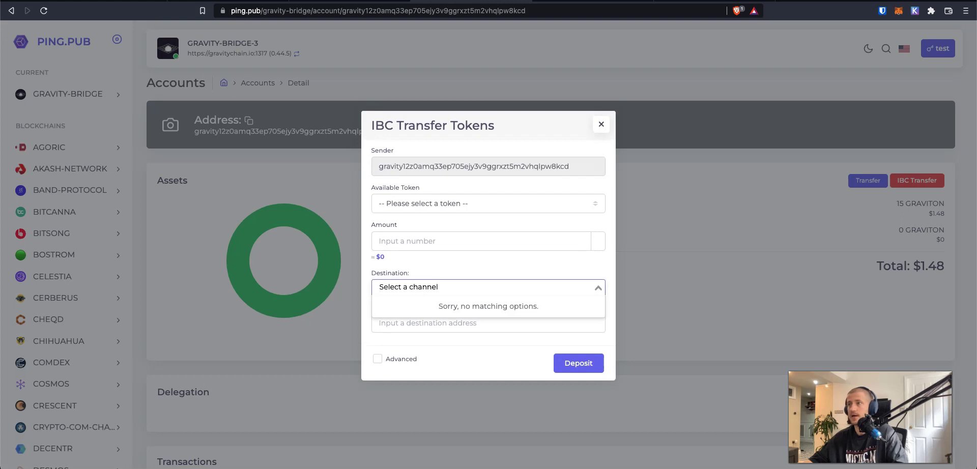
pyautogui.hotkey('shift', 'Tab')
pyautogui.hotkey('shift', 'Tab')
pyautogui.press('space')
pyautogui.press('Down')
pyautogui.press('Return')
pyautogui.press('Tab')
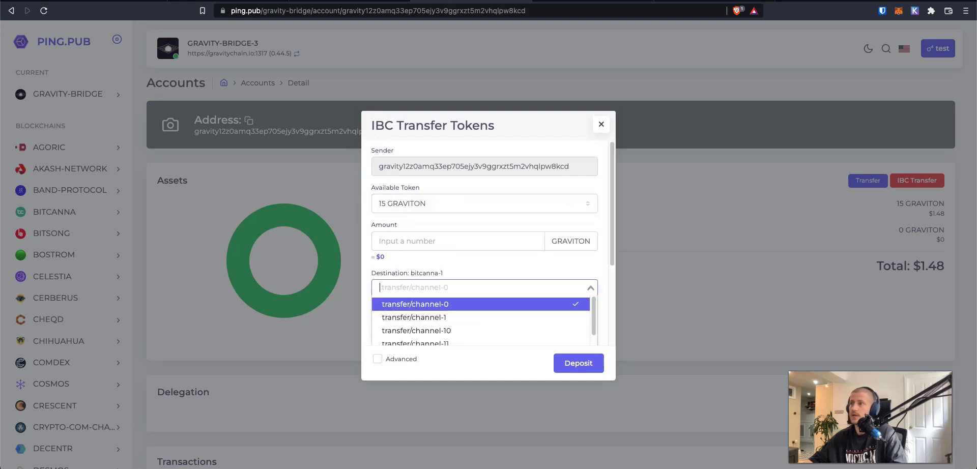
pyautogui.press('Return')
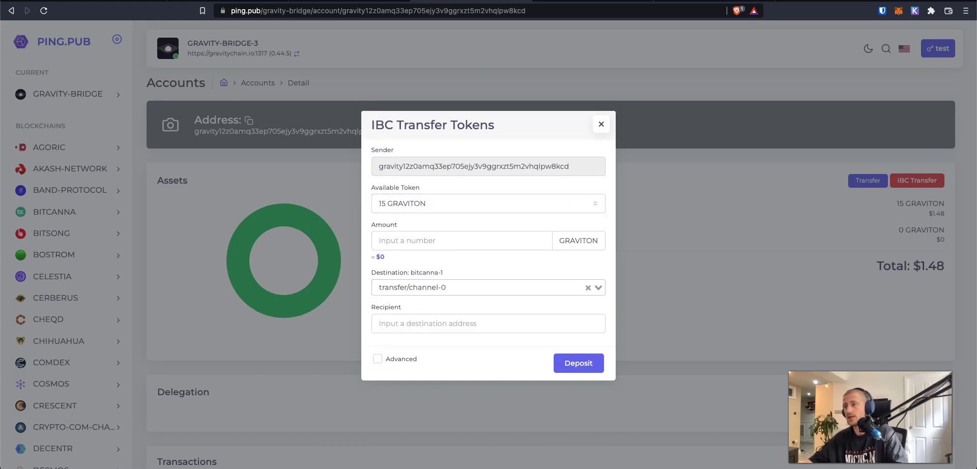
# - Switch to the terminal's SSH session and initialize the Gravity Bridge tools with ./gbt init
pyautogui.press('super+Tab')
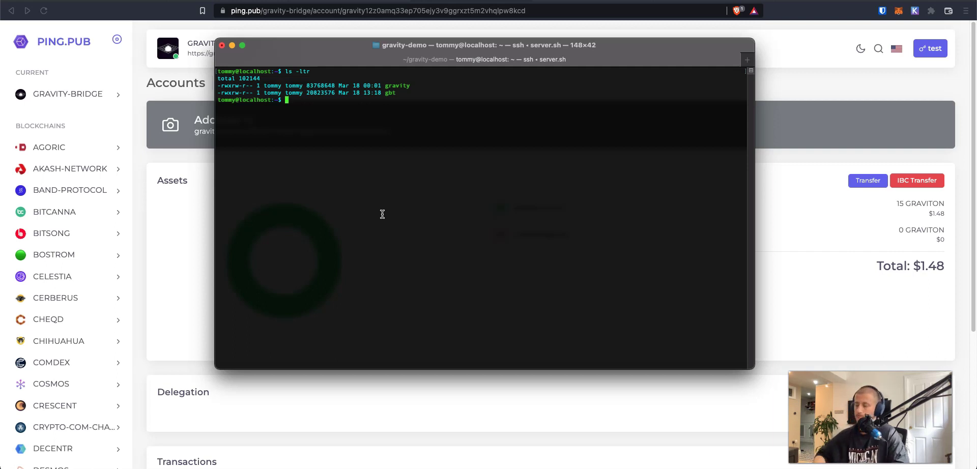
pyautogui.write('./gb')
pyautogui.press('Tab')
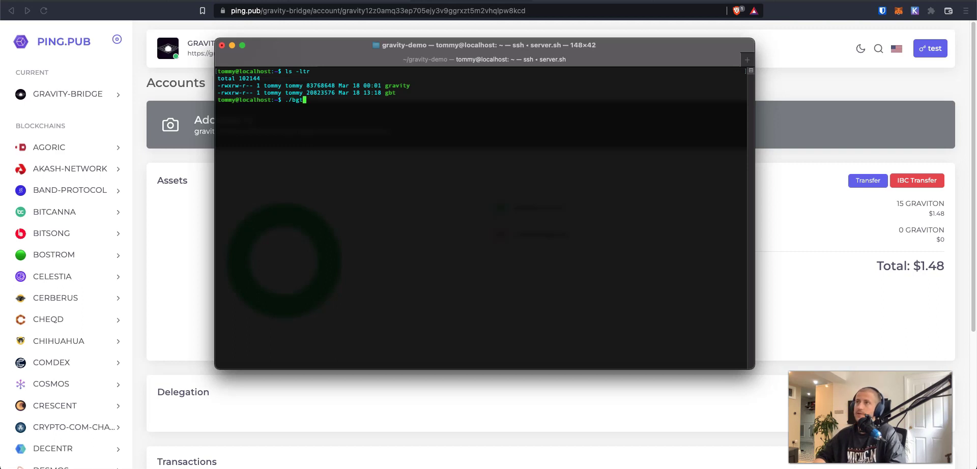
pyautogui.write('init')
pyautogui.press('Return')
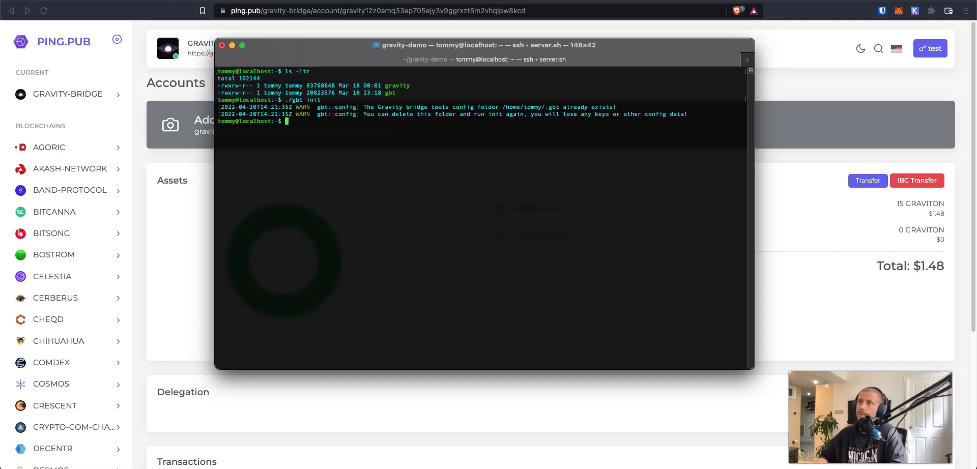
# - Run ./gbt without arguments to show its usage, options and subcommands
pyautogui.doubleClick(390, 93)
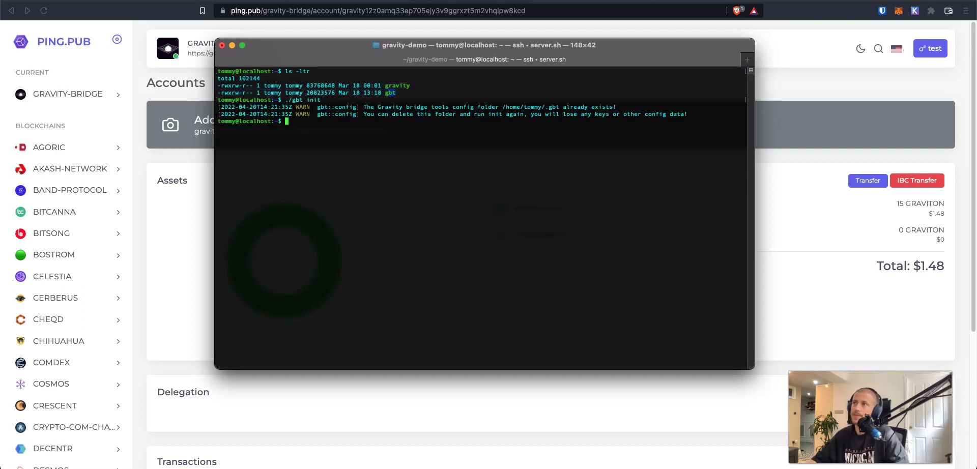
pyautogui.click(390, 92)
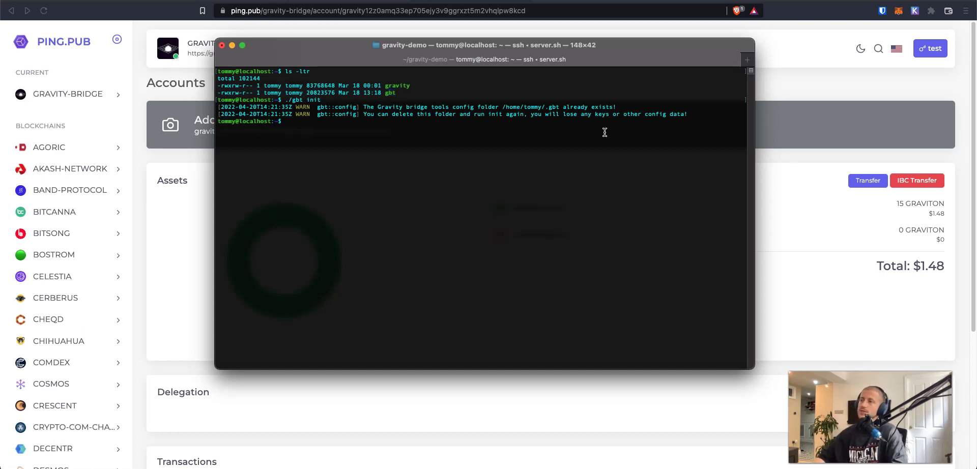
pyautogui.write('./gbt')
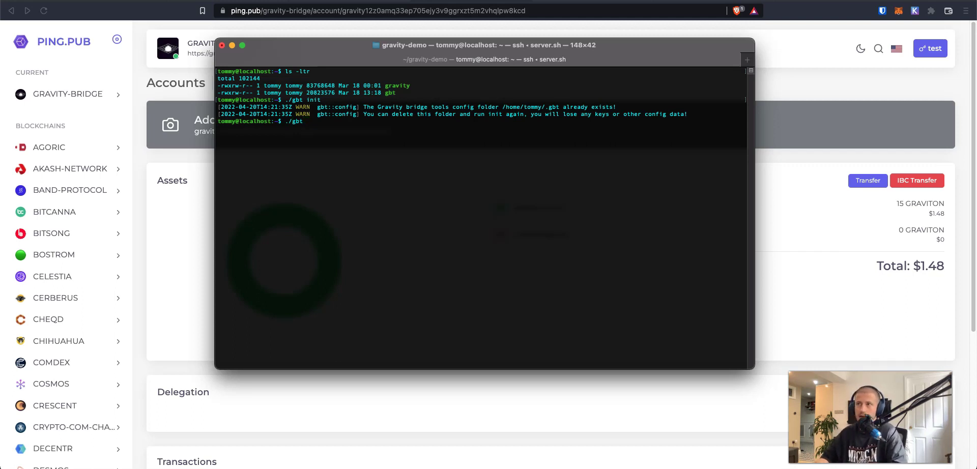
pyautogui.press('Return')
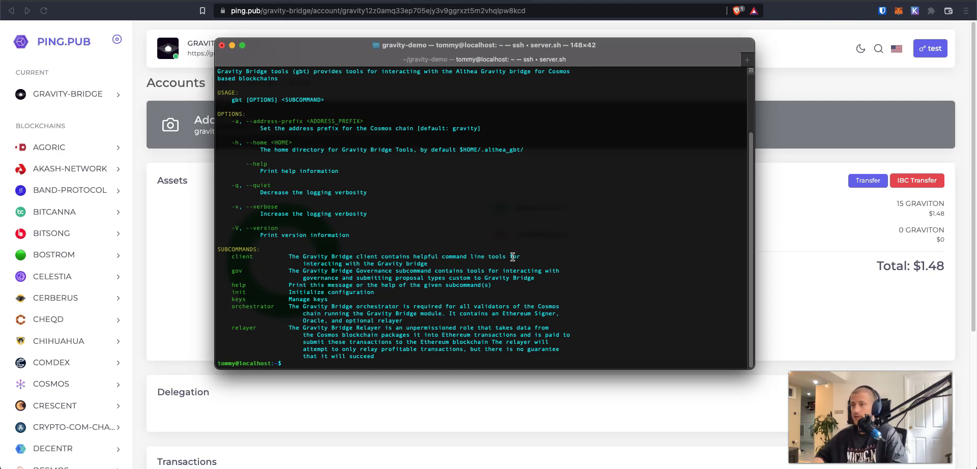
# - Run ./gbt client to show its subcommands and recall the command at the prompt
pyautogui.write('./gbt client')
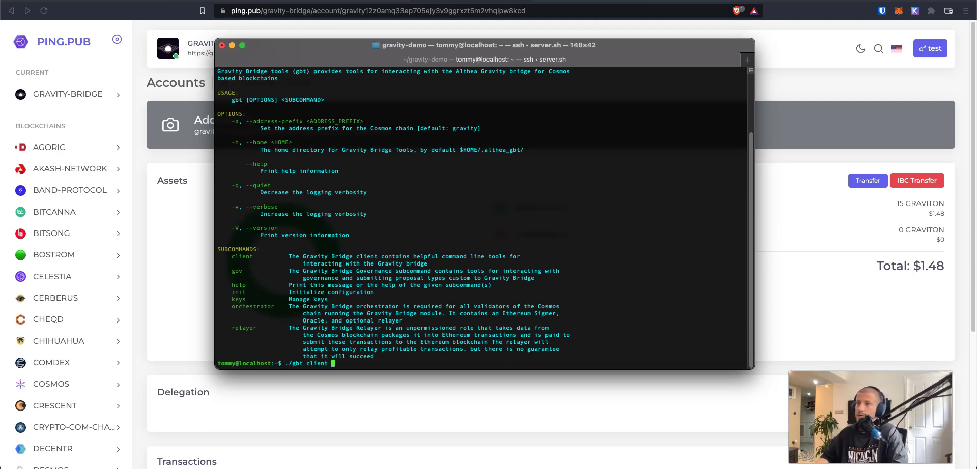
pyautogui.press('Return')
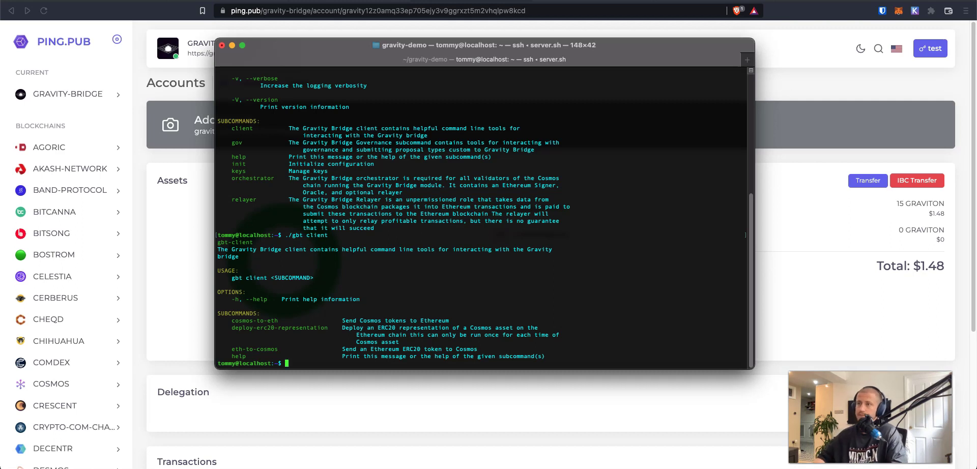
pyautogui.press('Up')
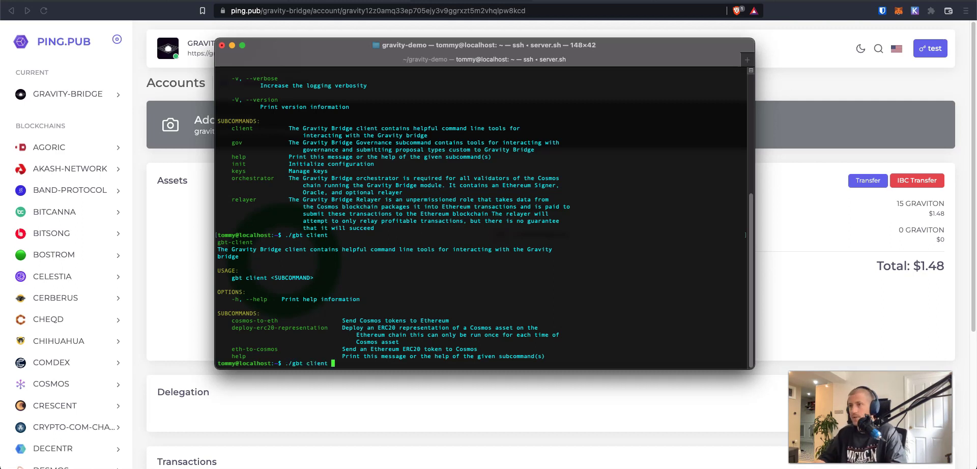
pyautogui.write('cosmos-toe')
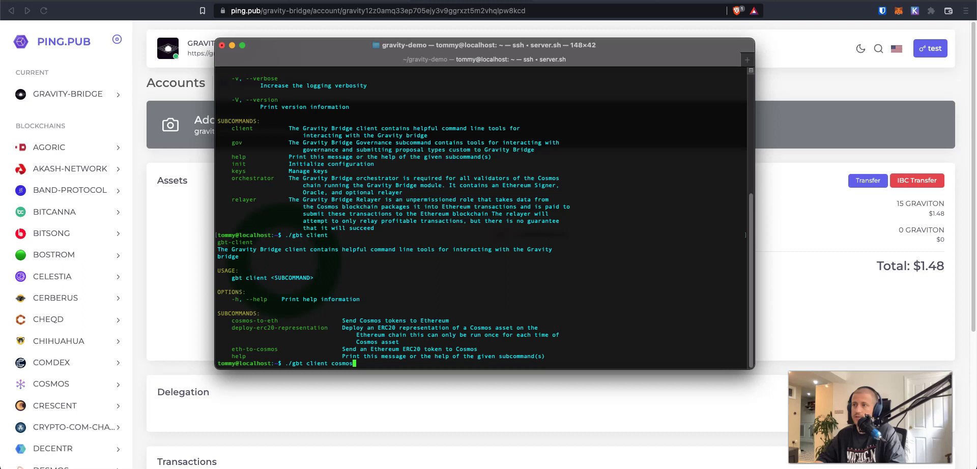
pyautogui.press('BackSpace')
pyautogui.press('BackSpace')
pyautogui.press('BackSpace')
pyautogui.press('BackSpace')
pyautogui.press('BackSpace')
pyautogui.press('BackSpace')
pyautogui.press('BackSpace')
pyautogui.press('BackSpace')
pyautogui.press('BackSpace')
pyautogui.press('BackSpace')
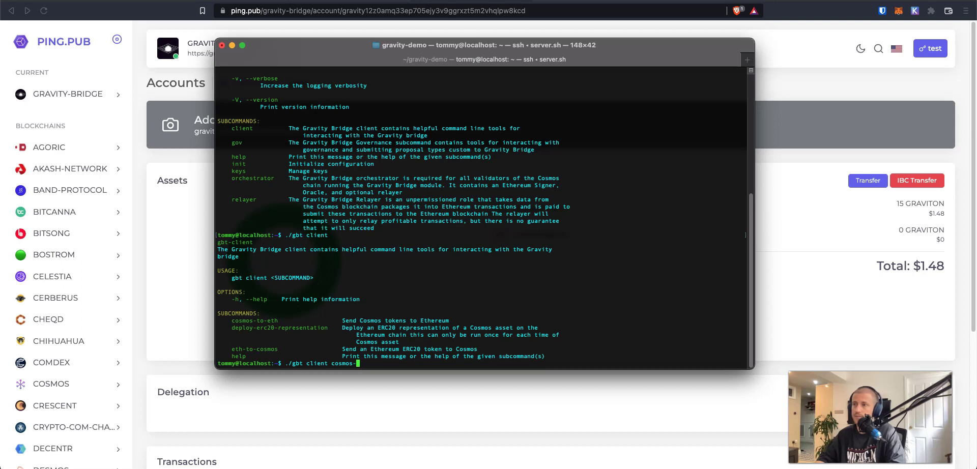
# - Run ./gbt client eth-to-cosmos without arguments to show its required arguments
pyautogui.write('eth-')
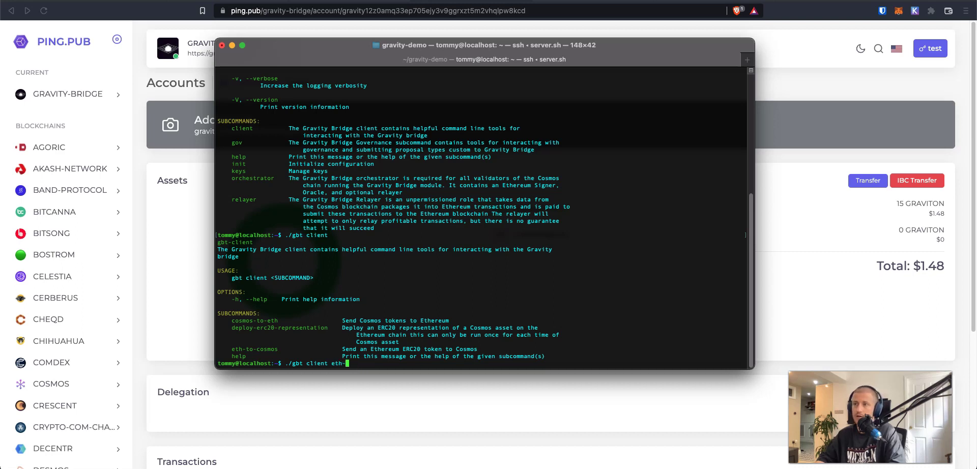
pyautogui.write('to-cosmos')
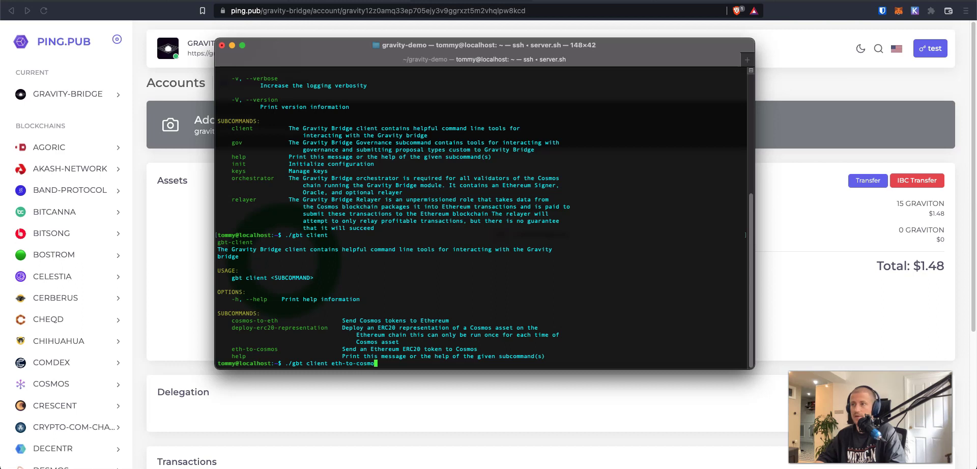
pyautogui.press('Return')
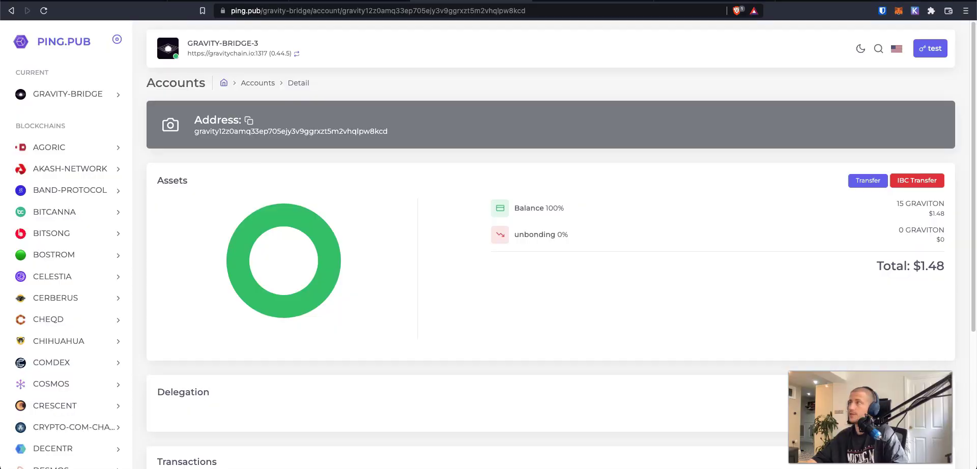
# - Look over the ETH and NYM balances in MetaMask and open the NYM - ERC20 account's details
pyautogui.click(898, 10)
pyautogui.scroll(-2, 814, 203)
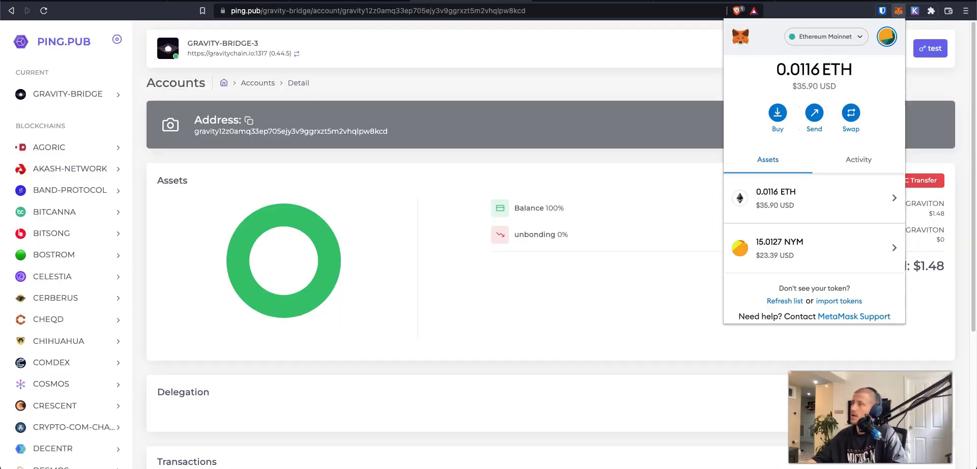
pyautogui.scroll(2, 814, 305)
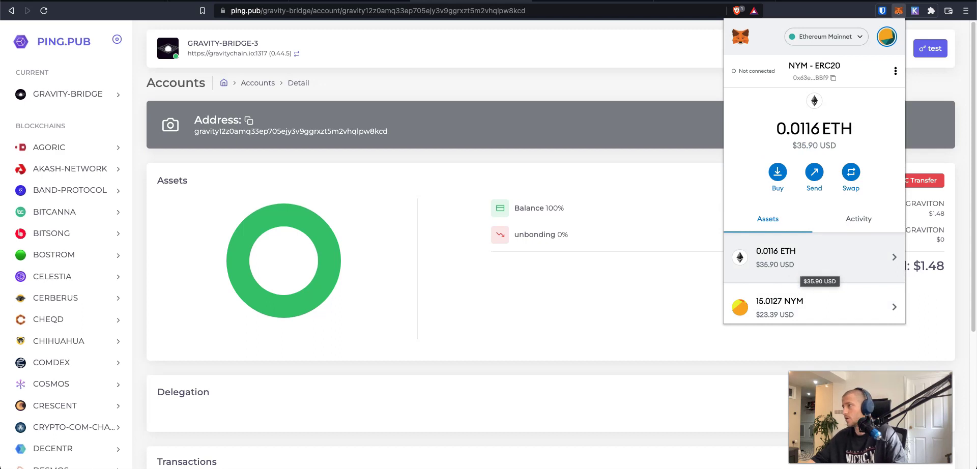
pyautogui.click(895, 70)
pyautogui.click(835, 143)
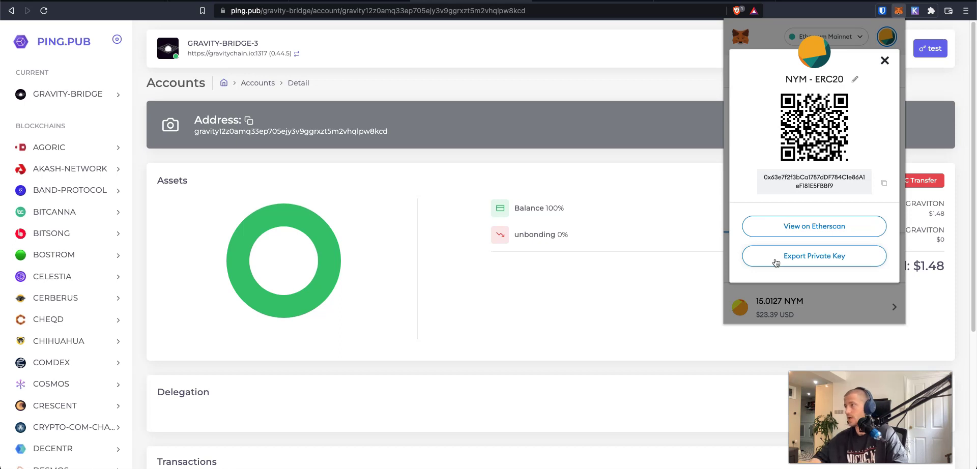
# - Switch to the terminal and compose the eth-to-cosmos command with $ETH_KEY, the Gravity and token contract addresses, amount 5 and the Gravity destination address
pyautogui.press('super+Tab')
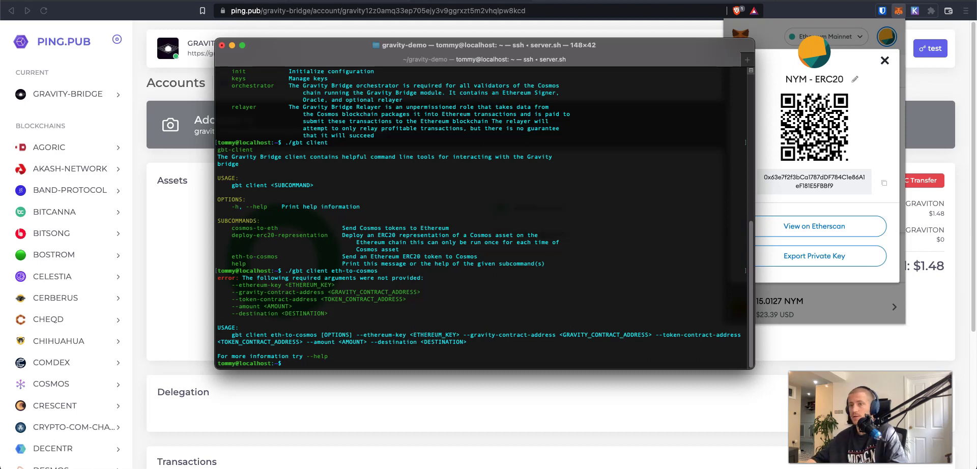
pyautogui.click(412, 268)
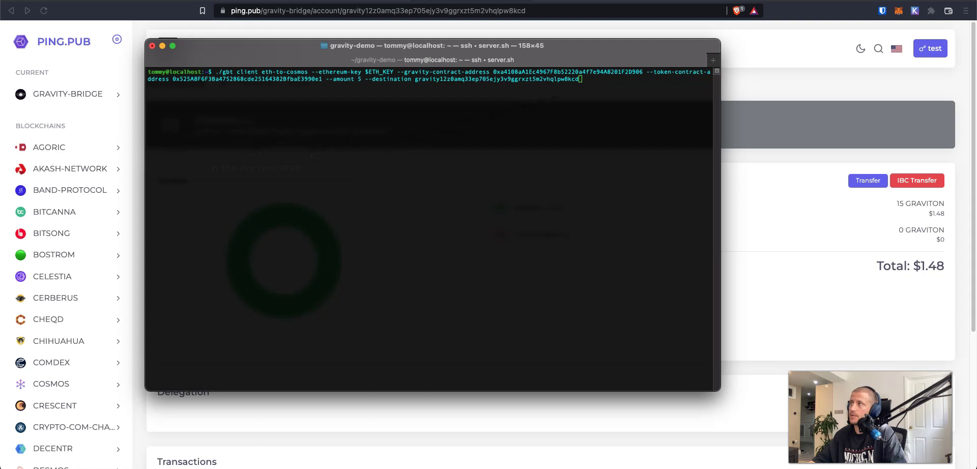
# - Copy the gravity-demo account's Gravity Bridge address from the Keplr wallet and return to the terminal
pyautogui.click(916, 16)
pyautogui.click(914, 11)
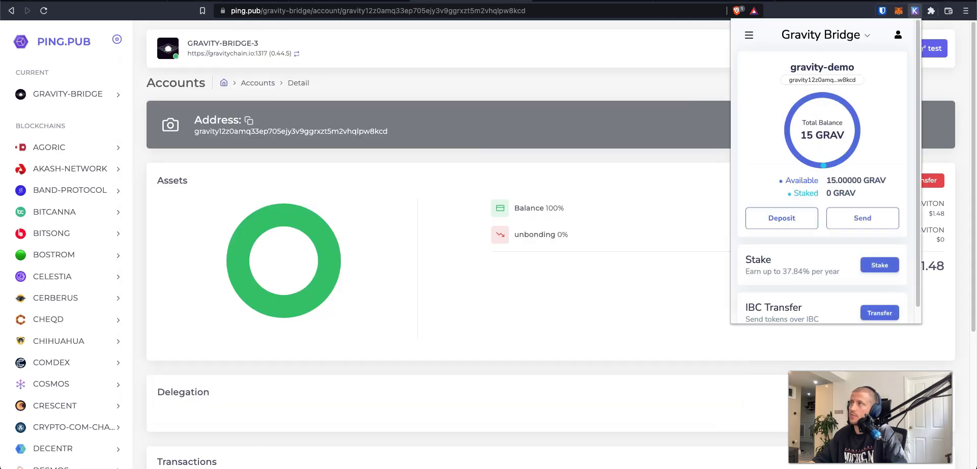
pyautogui.click(844, 81)
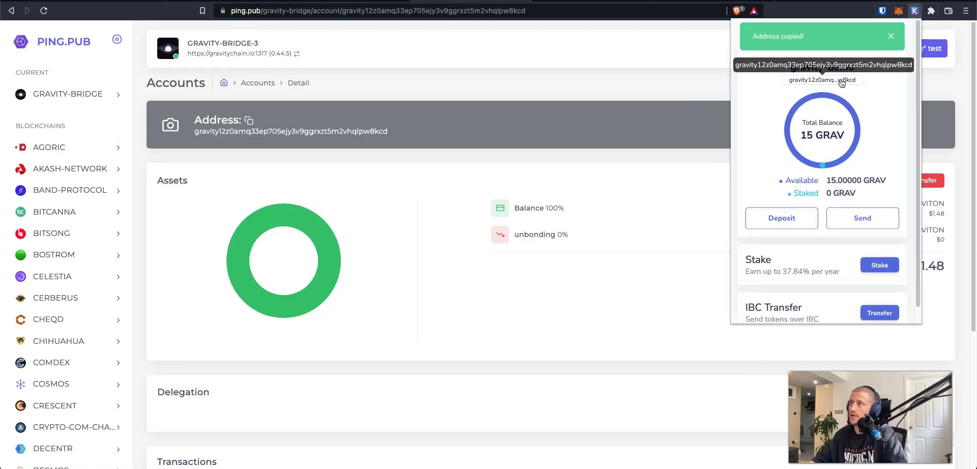
pyautogui.press('super+Tab')
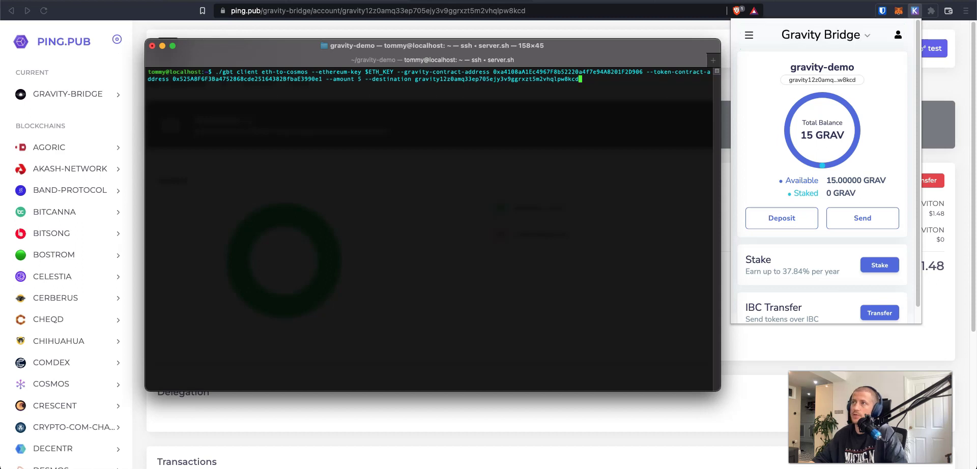
# - Open MetaMask, return to the terminal, and run the eth-to-cosmos transfer of 5 NYM, adding --ethereum-rpc with the Infura URL and API key
pyautogui.press('super+Tab')
pyautogui.click(898, 10)
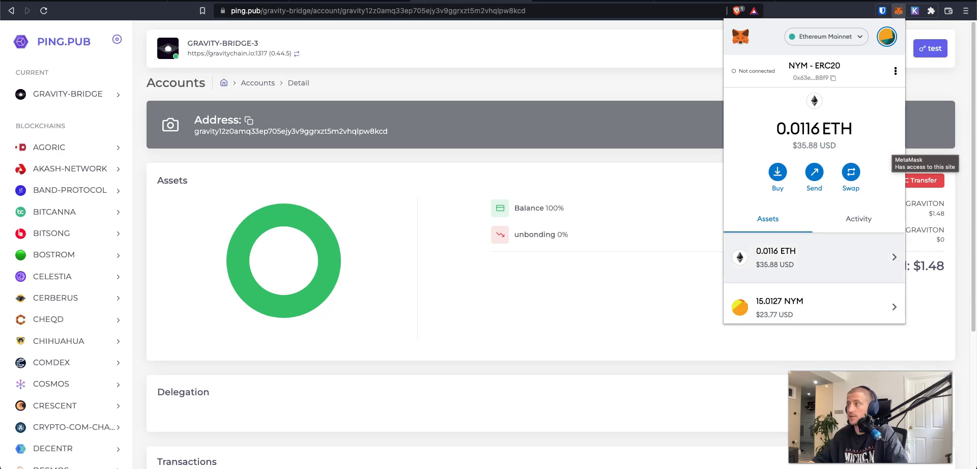
pyautogui.press('super+Tab')
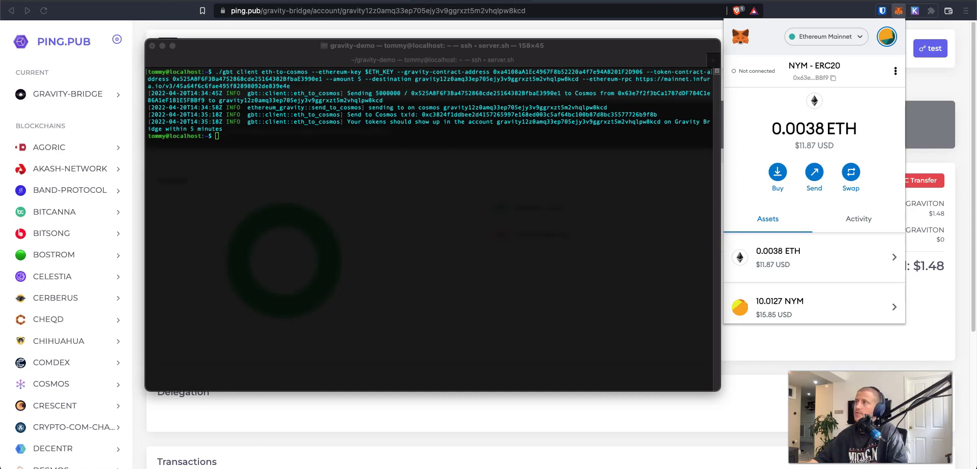
# - Check the ETH and NYM balances in MetaMask after the transfer and hide the terminal
pyautogui.scroll(-1, 814, 187)
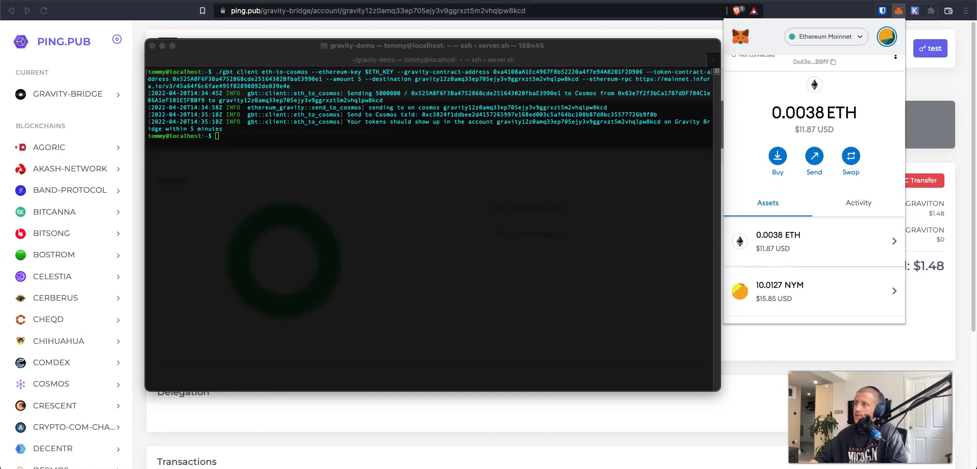
pyautogui.scroll(1, 814, 186)
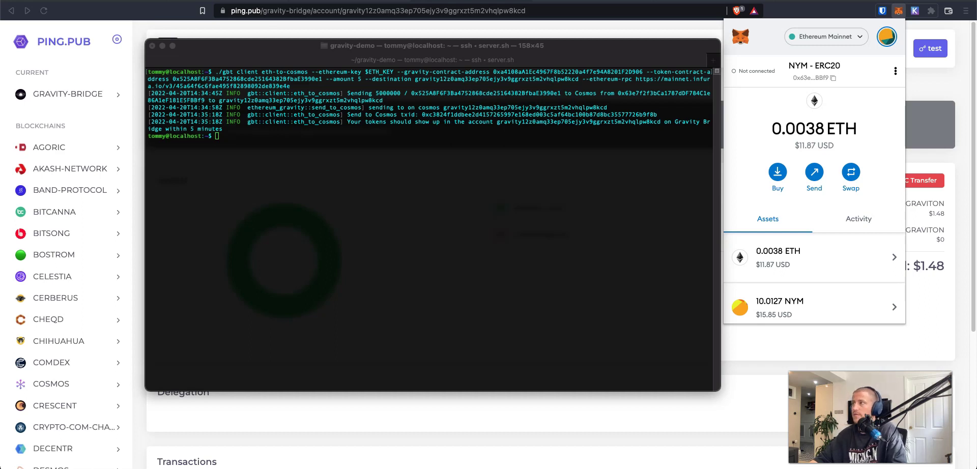
pyautogui.press('super+h')
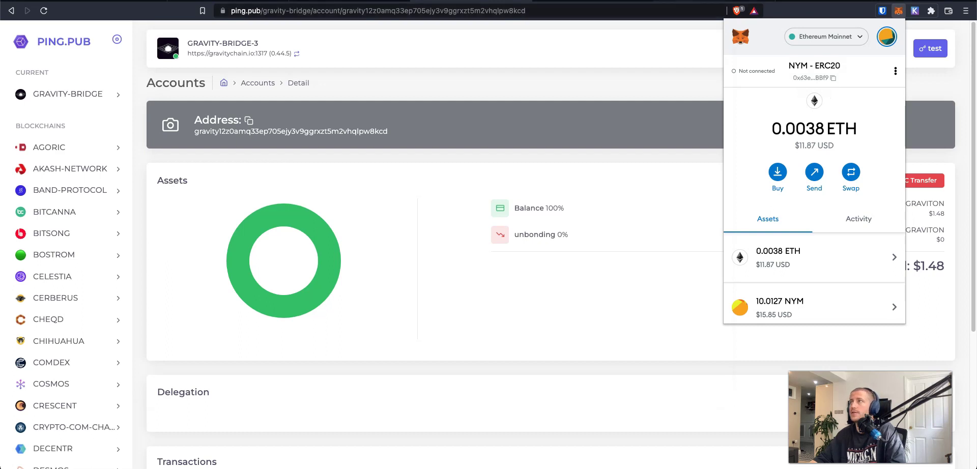
# - Open etherscan.io, look up the copied Ethereum wallet address, and review its transactions
pyautogui.click(535, 11)
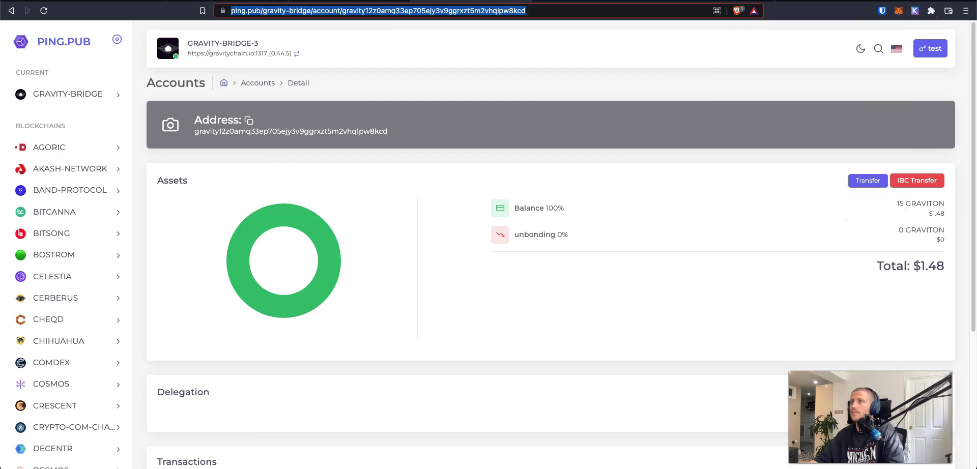
pyautogui.write('ether')
pyautogui.press('Return')
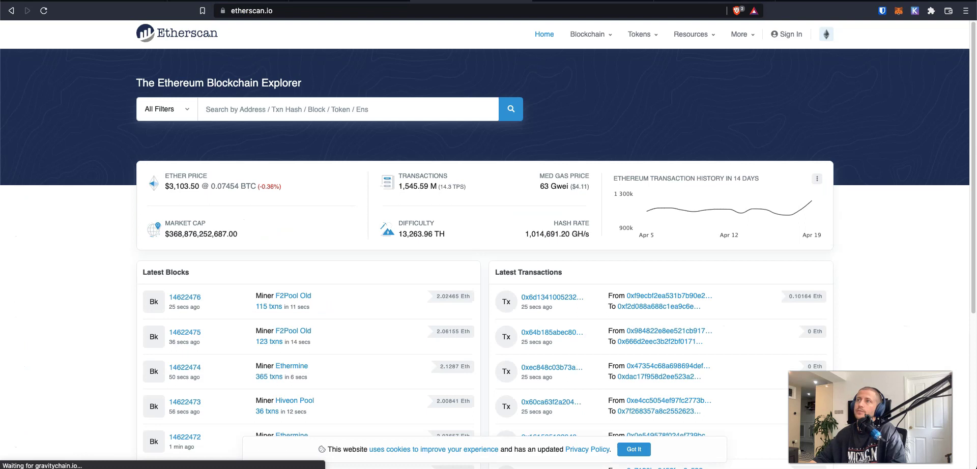
pyautogui.press('super+v')
pyautogui.press('Return')
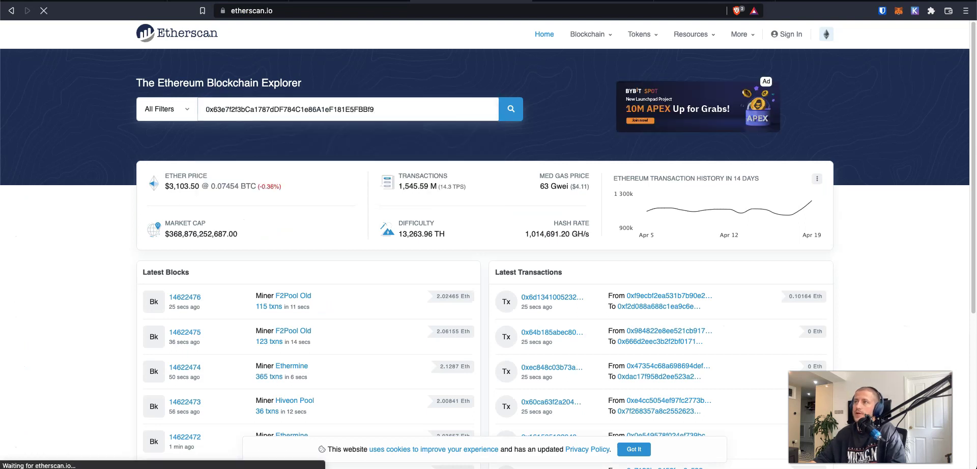
pyautogui.scroll(-4, 488, 234)
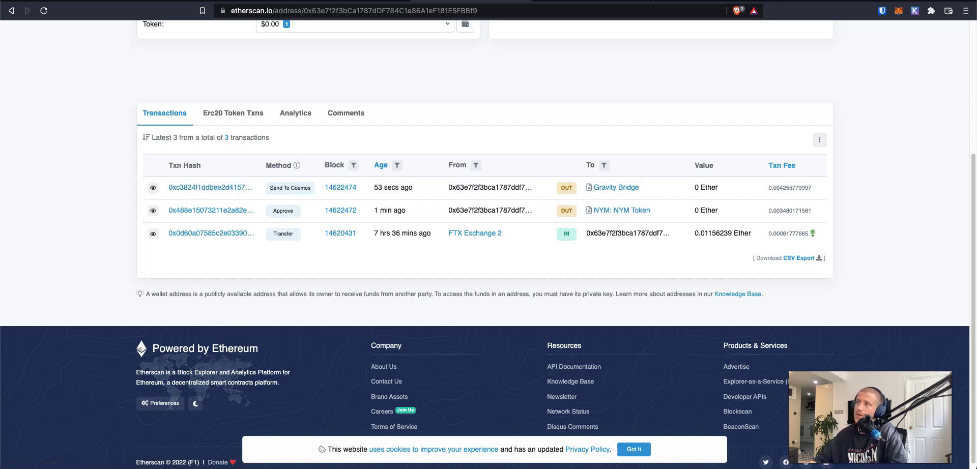
pyautogui.scroll(3, 611, 259)
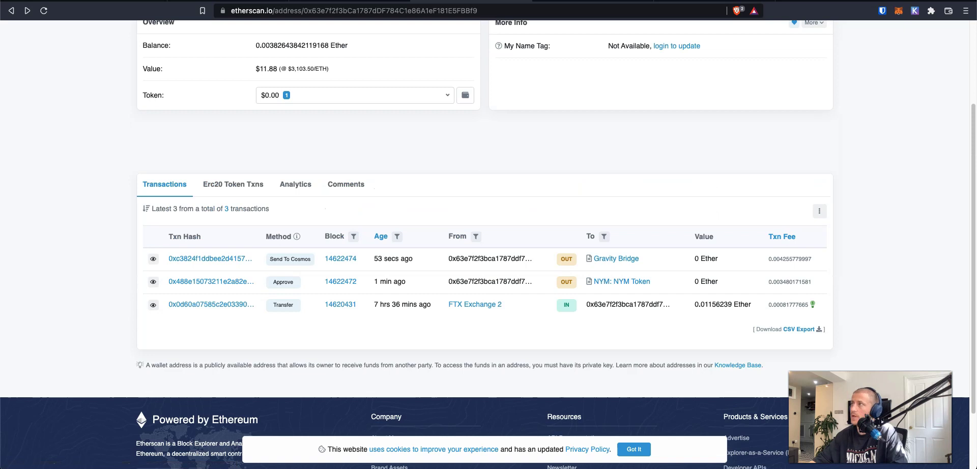
# - Check the Gravity Bridge account's NYM token in Keplr, view its send form, and return to the account overview
pyautogui.click(914, 10)
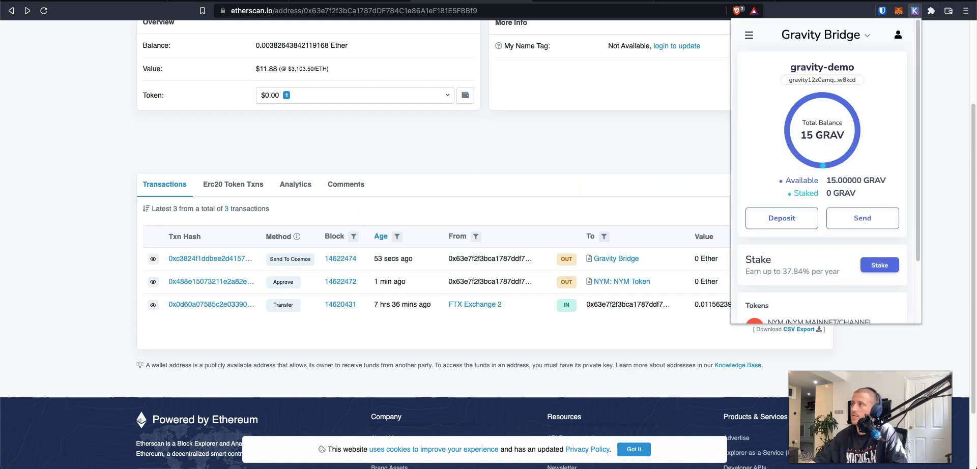
pyautogui.scroll(-3, 822, 171)
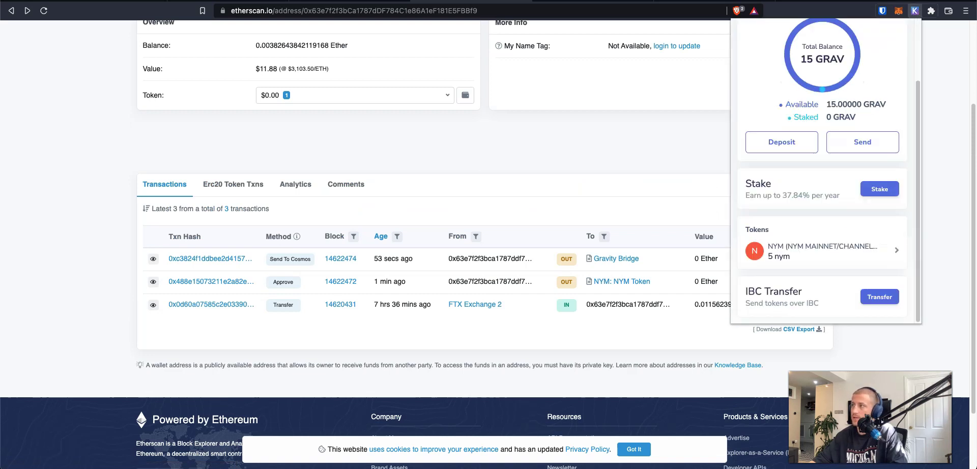
pyautogui.click(823, 250)
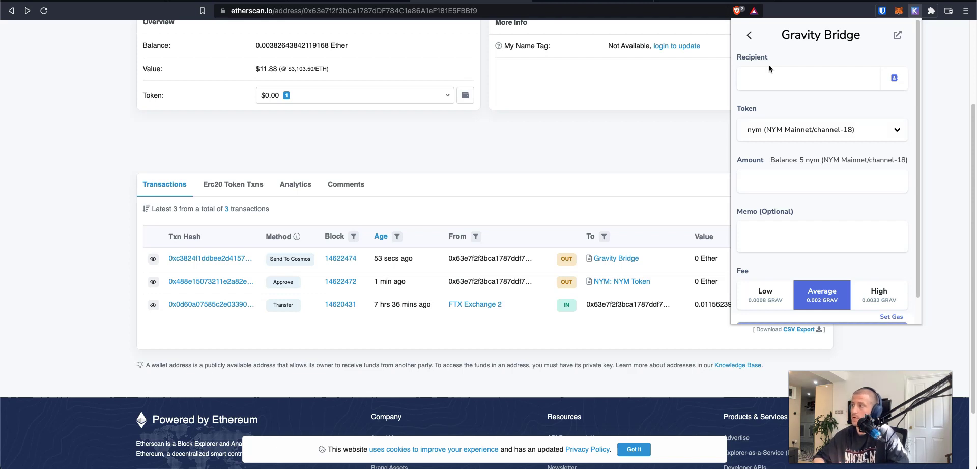
pyautogui.click(748, 34)
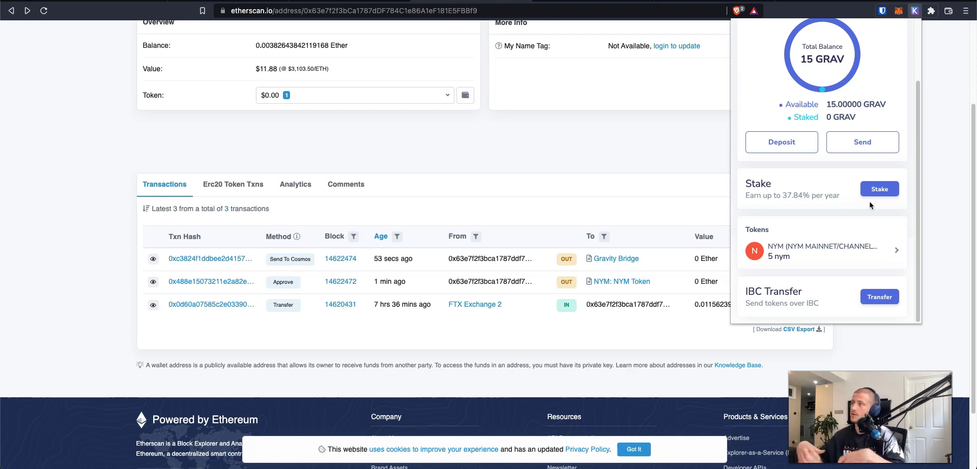
pyautogui.scroll(3, 870, 205)
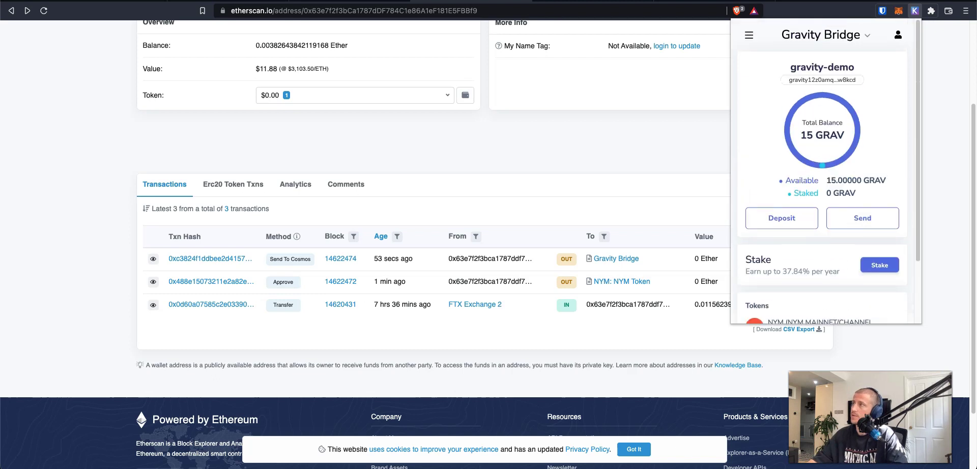
# - Copy the NYM Mainnet account's address in Keplr and switch the wallet back to Gravity Bridge
pyautogui.click(823, 35)
pyautogui.scroll(-5, 818, 173)
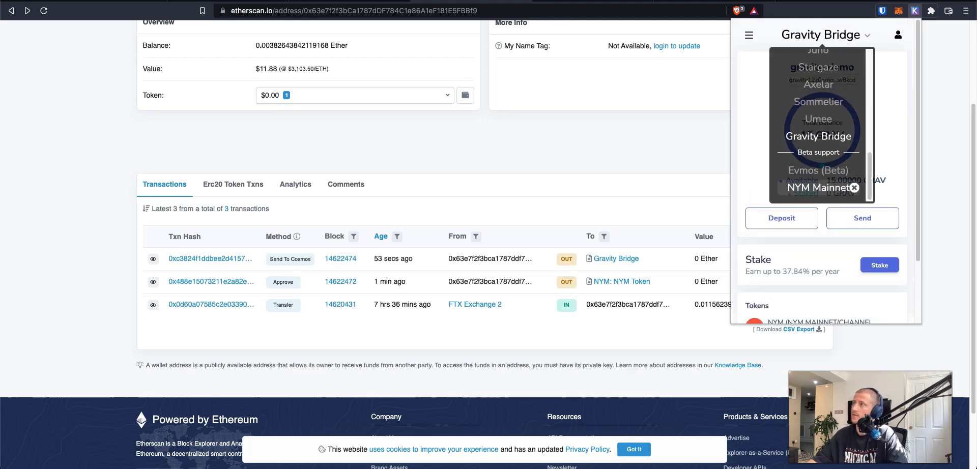
pyautogui.click(818, 188)
pyautogui.click(829, 80)
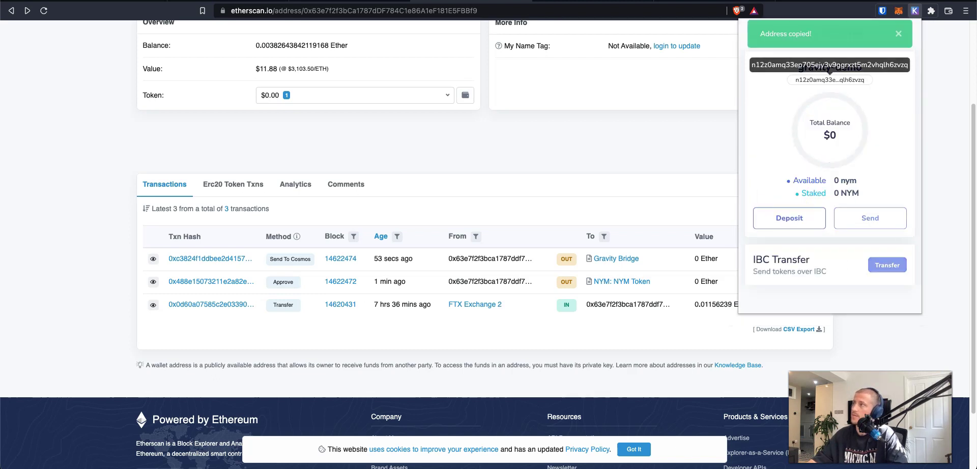
pyautogui.click(828, 35)
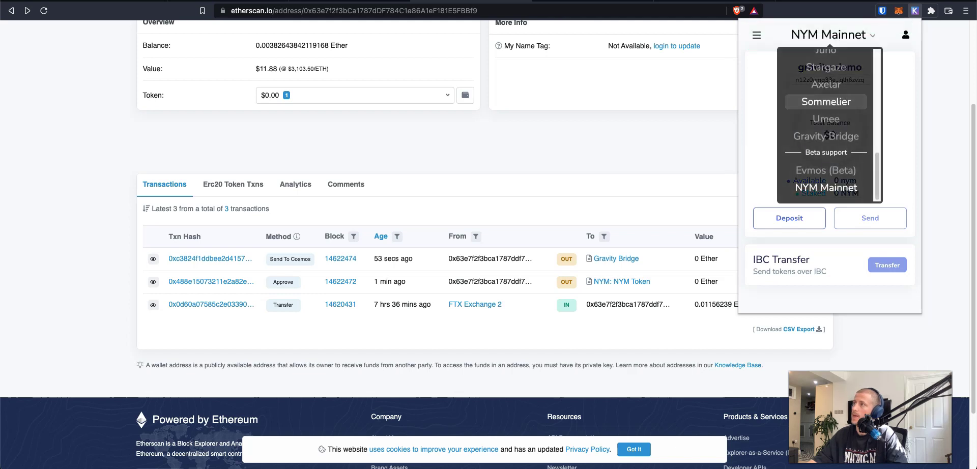
pyautogui.click(826, 136)
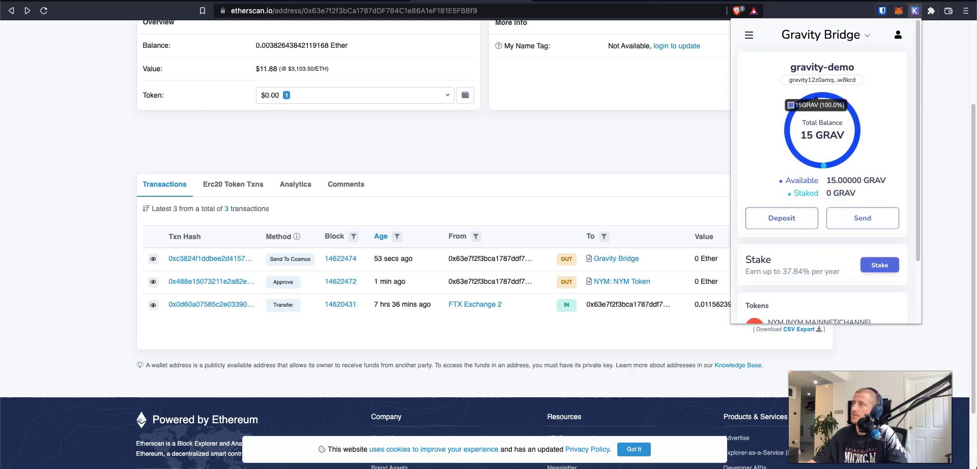
pyautogui.scroll(-3, 822, 171)
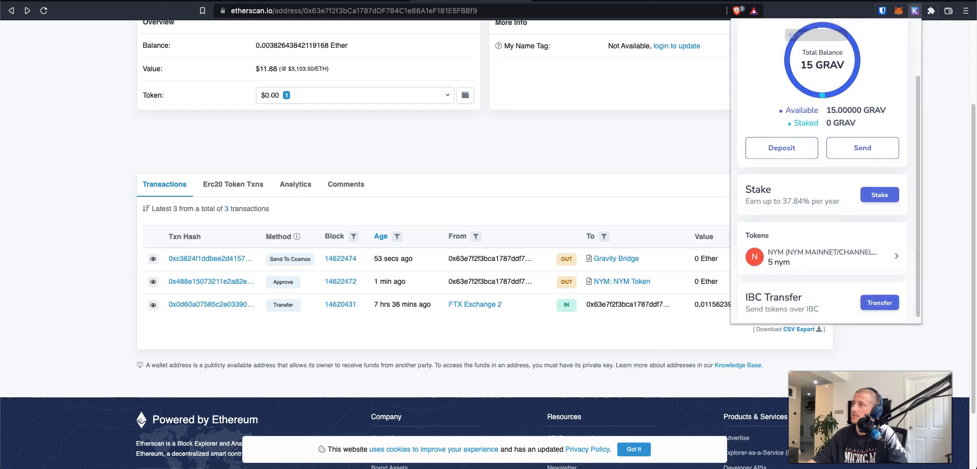
pyautogui.click(832, 247)
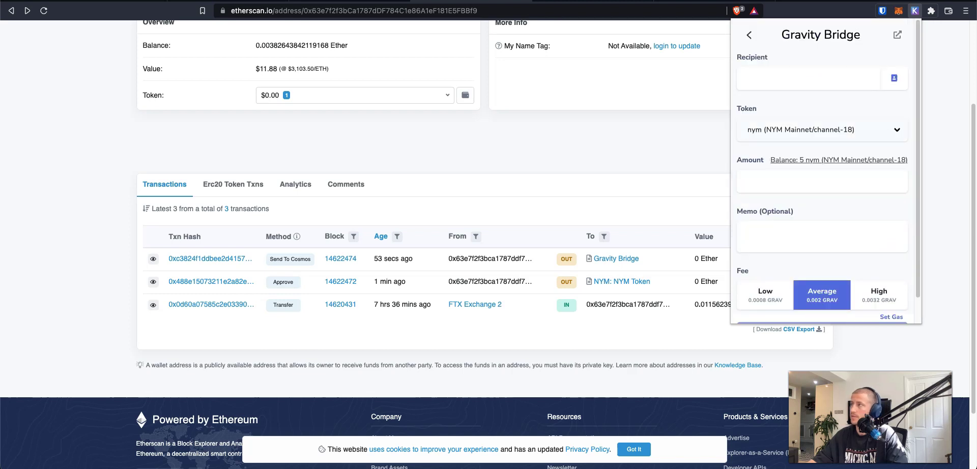
pyautogui.click(749, 35)
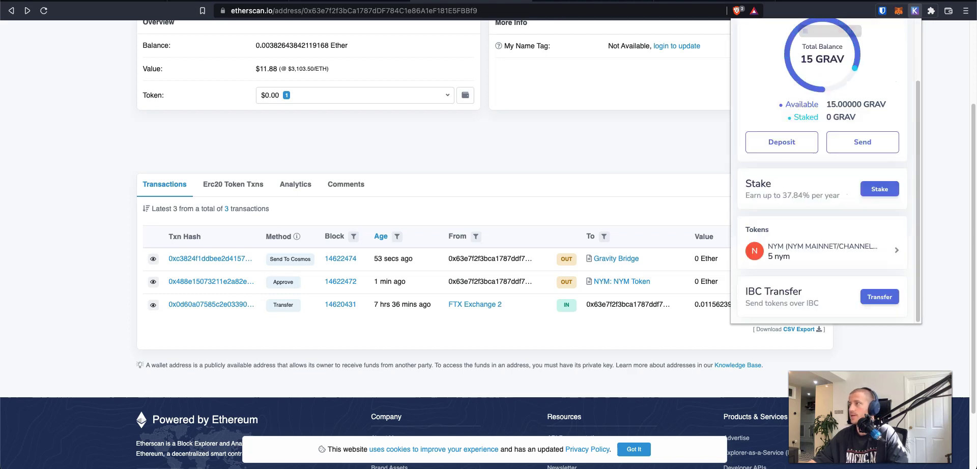
# - Start an IBC transfer from Gravity Bridge and add a new IBC channel to NYM Mainnet with channel ID channel-18
pyautogui.click(880, 413)
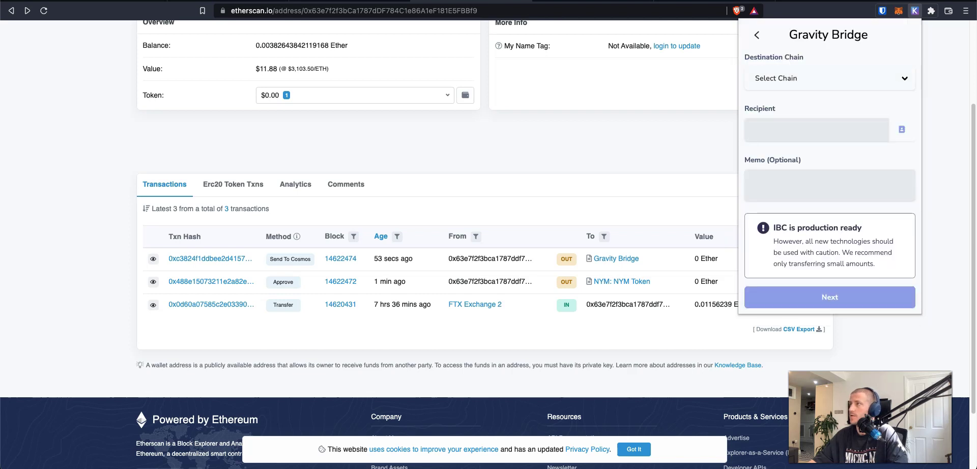
pyautogui.click(829, 78)
pyautogui.click(829, 78)
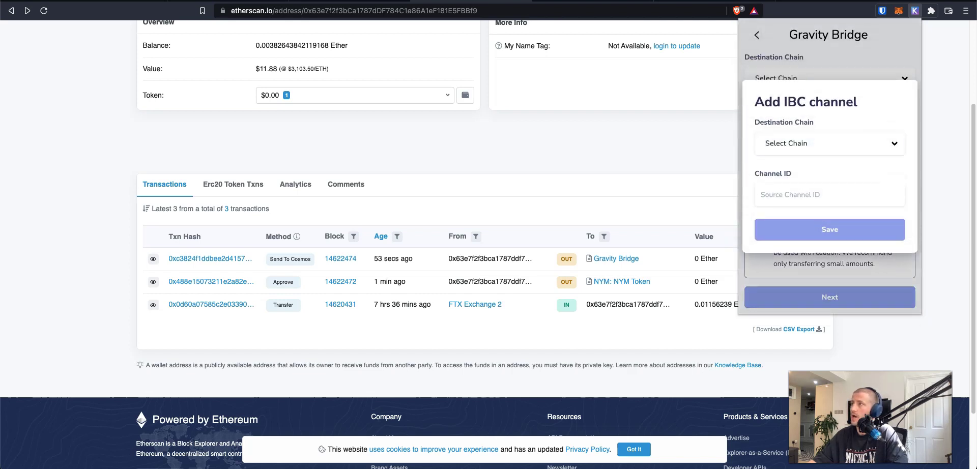
pyautogui.click(829, 142)
pyautogui.scroll(-5, 829, 138)
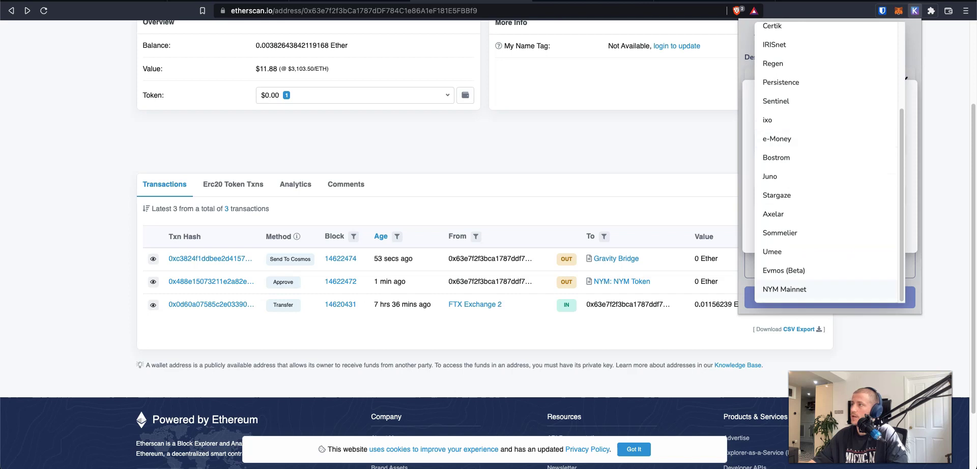
pyautogui.click(793, 289)
pyautogui.click(829, 195)
pyautogui.write('channel-18')
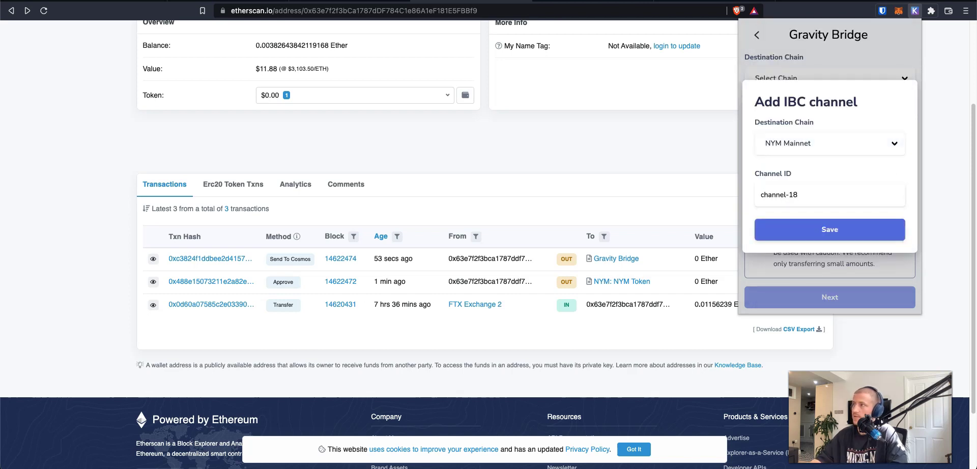
pyautogui.press('Return')
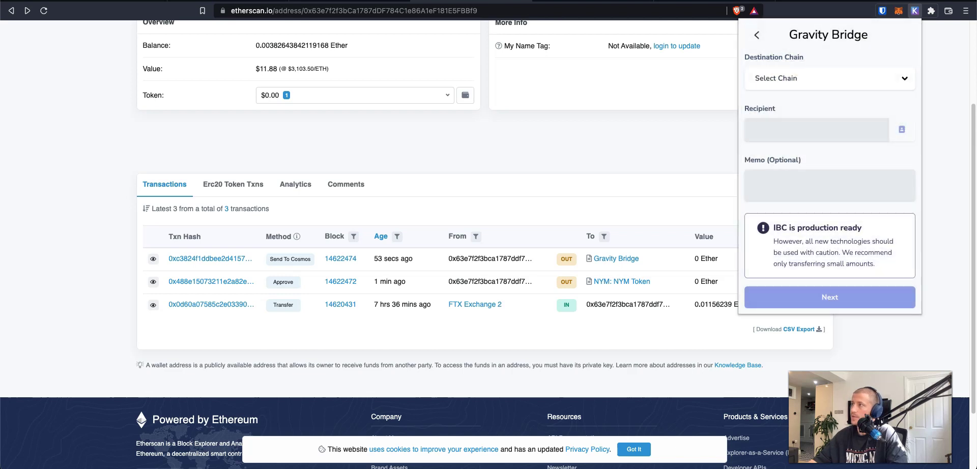
# - Choose NYM Mainnet on channel-18 as the transfer's destination chain and paste the copied NYM address as recipient
pyautogui.click(829, 78)
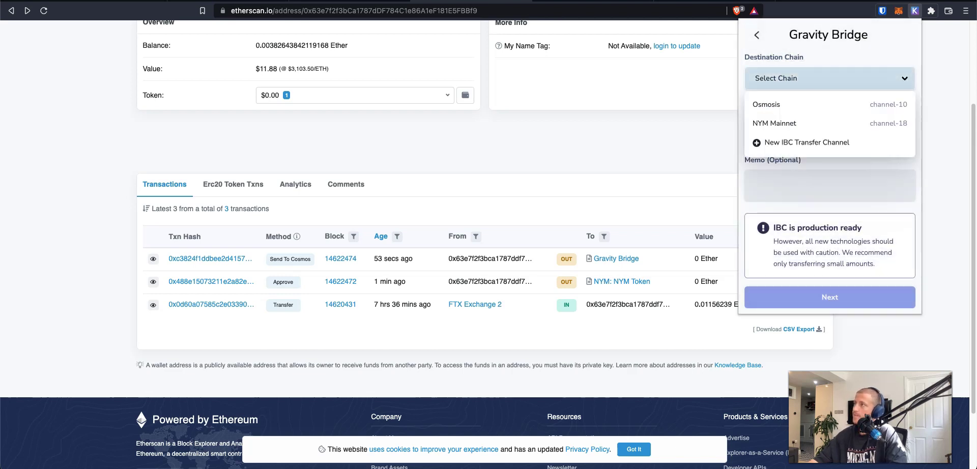
pyautogui.click(773, 123)
pyautogui.click(814, 127)
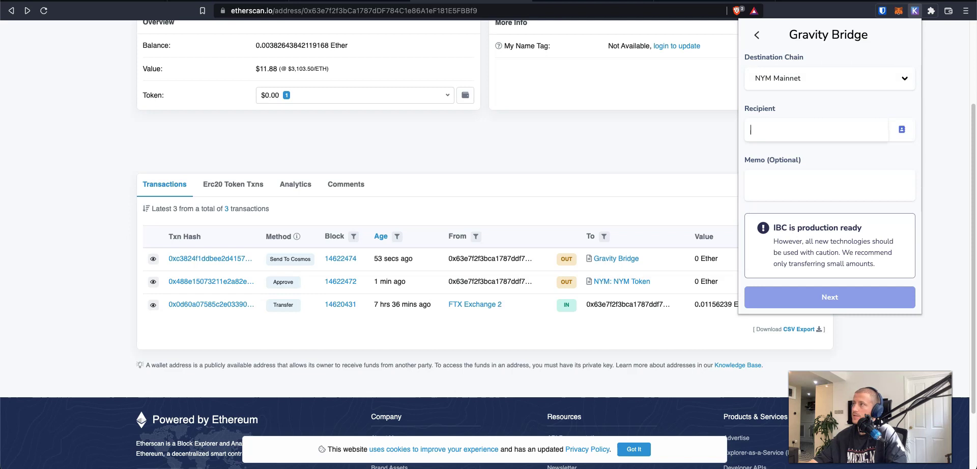
pyautogui.press('super+v')
# - Enter the memo "transferring tokens" and continue to the token and amount settings
pyautogui.click(829, 184)
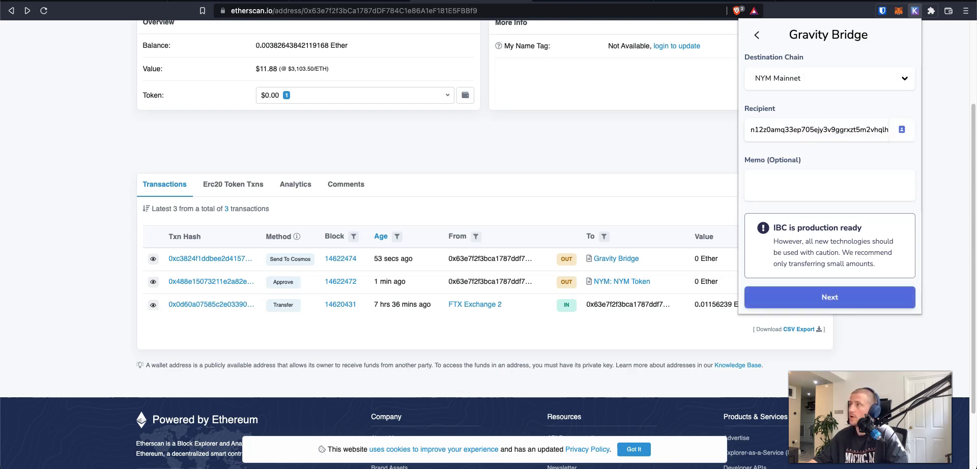
pyautogui.write('transger')
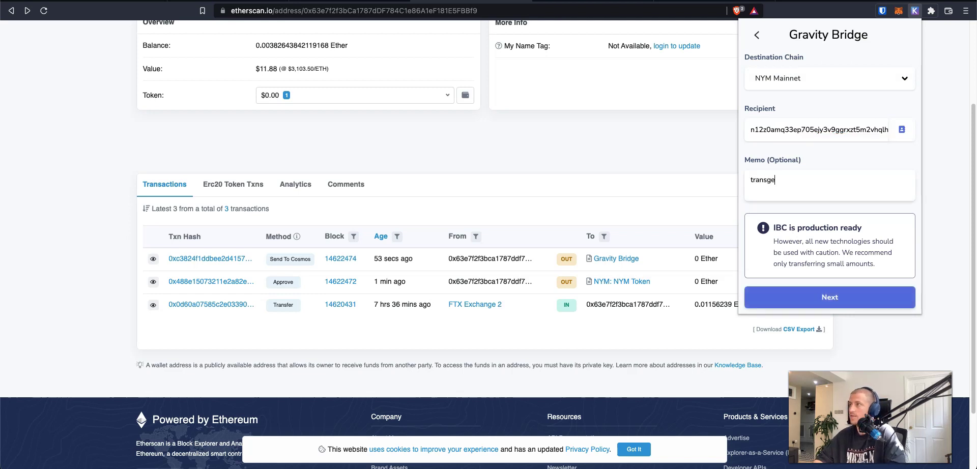
pyautogui.press('BackSpace')
pyautogui.press('BackSpace')
pyautogui.press('BackSpace')
pyautogui.write('ferrin')
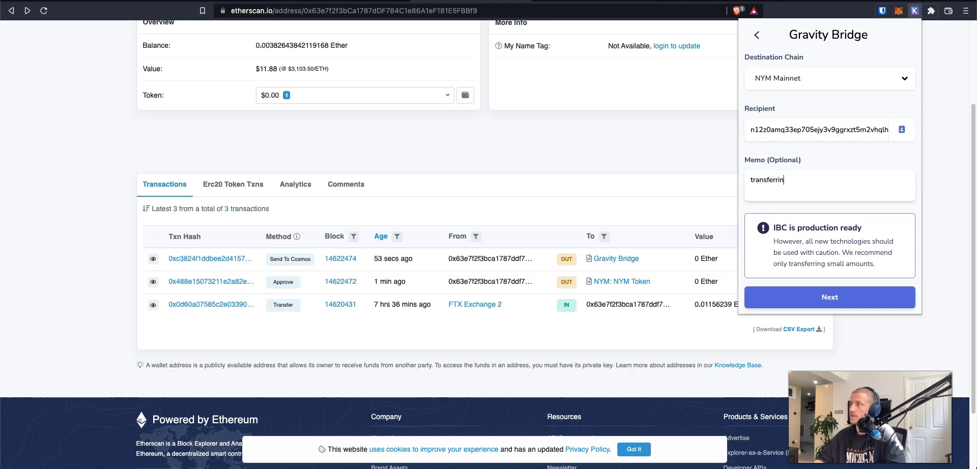
pyautogui.write('g tokens')
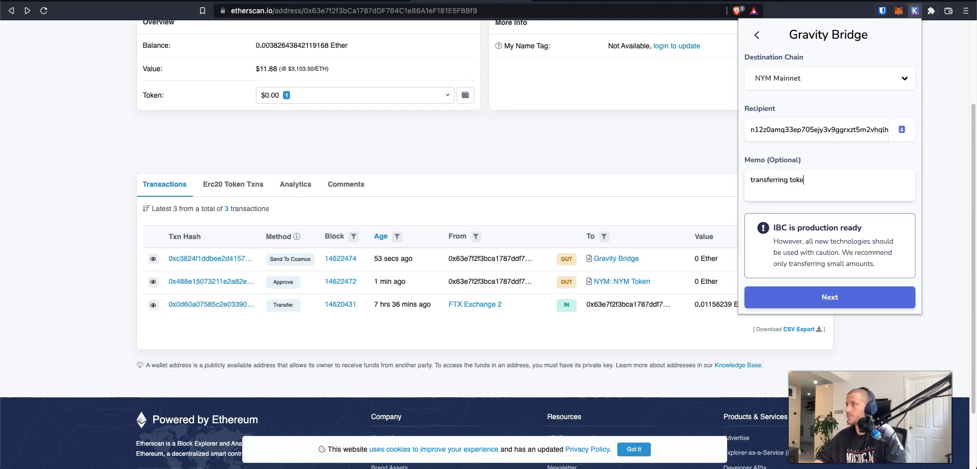
pyautogui.click(829, 298)
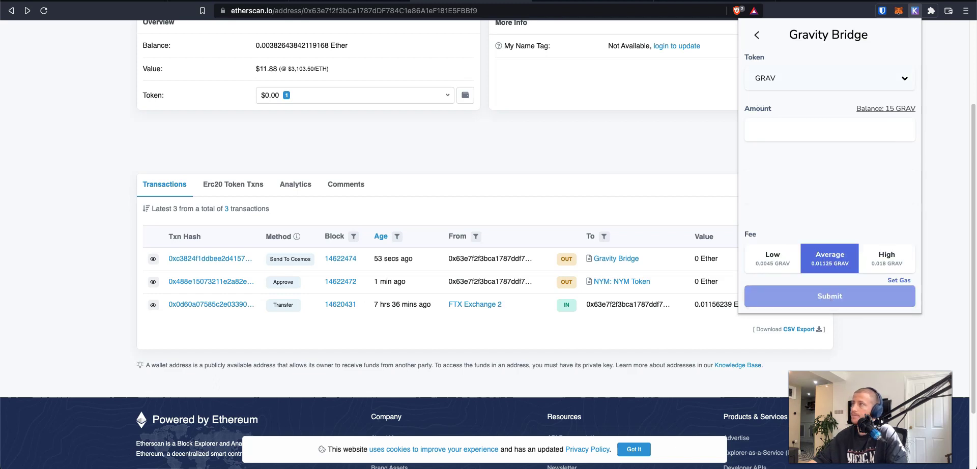
# - Select the nym (NYM Mainnet/channel-18) token, set the amount to 5, and submit and approve the IBC transfer with the average fee
pyautogui.click(829, 77)
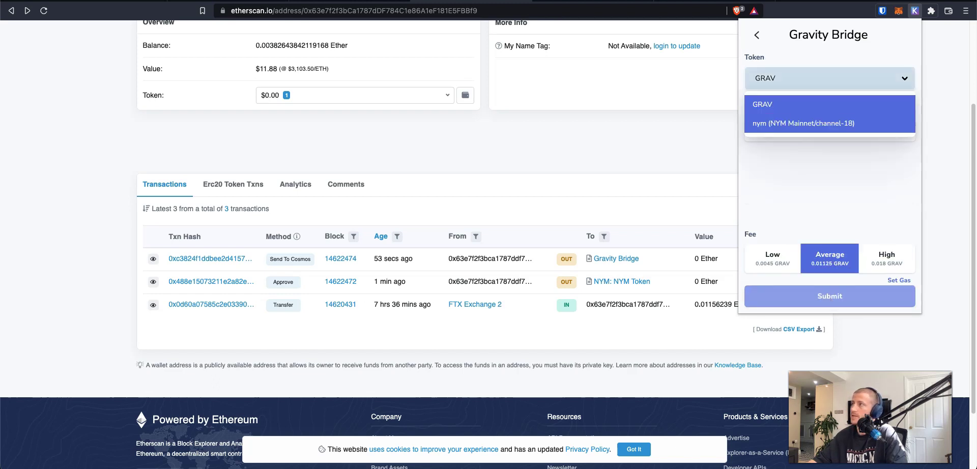
pyautogui.click(814, 124)
pyautogui.write('5')
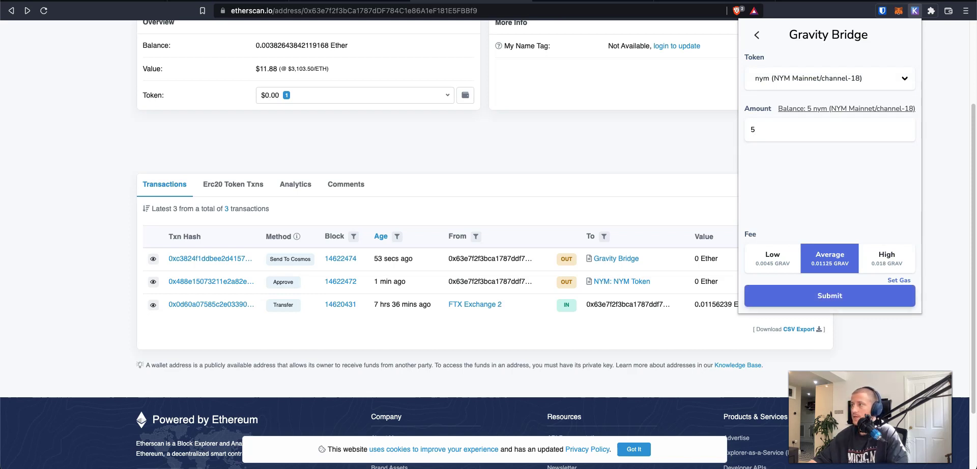
pyautogui.click(837, 297)
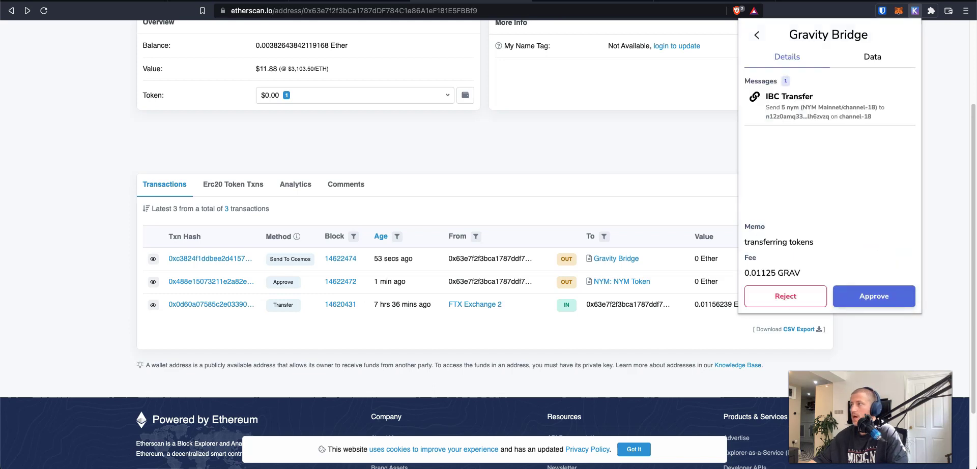
pyautogui.click(839, 297)
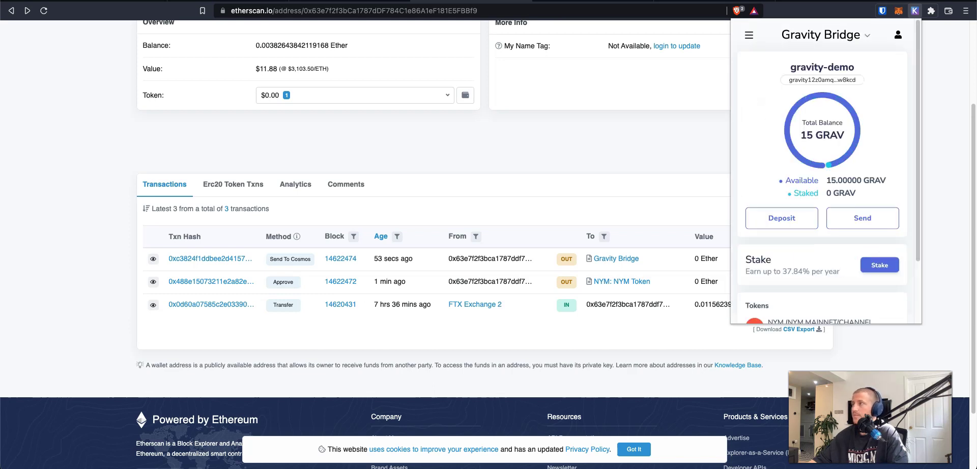
# - Review the Gravity Bridge balance after the transfer and switch the Keplr network to NYM Mainnet
pyautogui.scroll(-1, 835, 162)
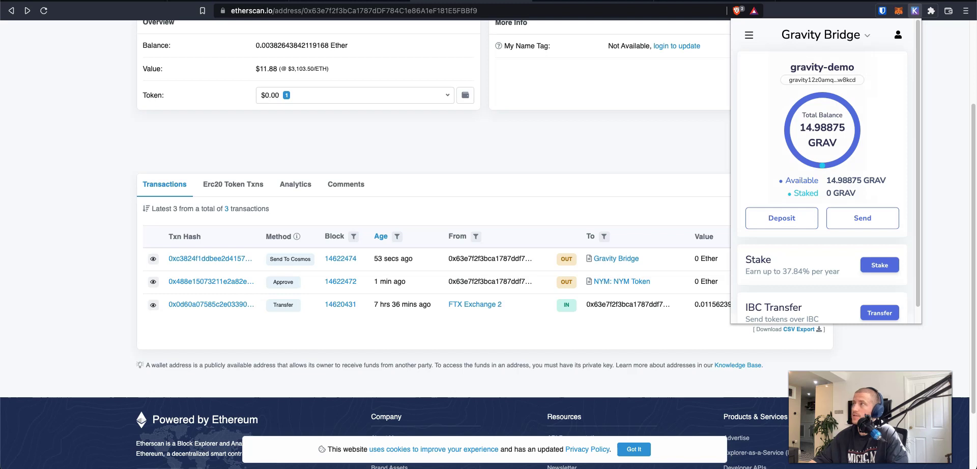
pyautogui.click(824, 34)
pyautogui.scroll(-3, 819, 190)
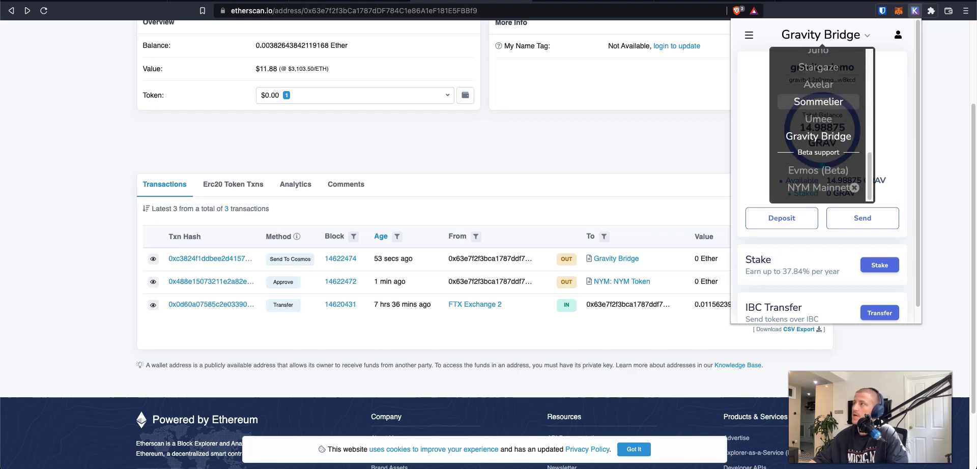
pyautogui.click(814, 188)
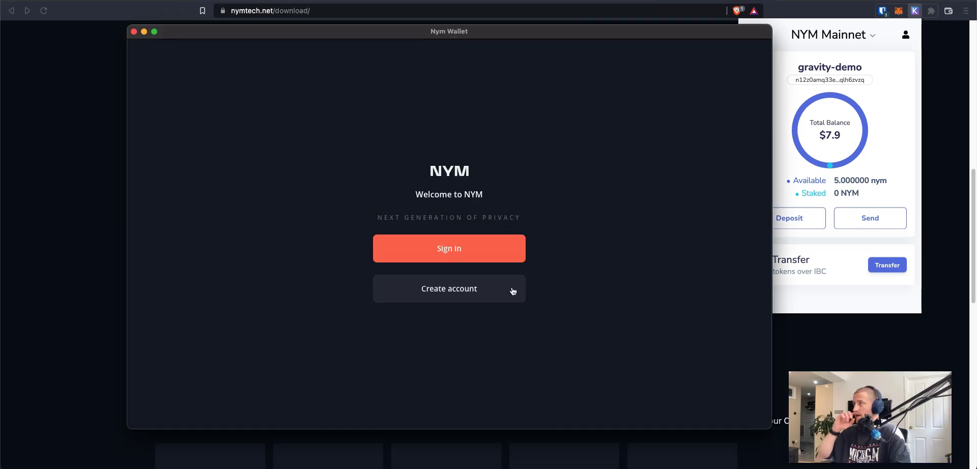
# - Sign in to the Nym Wallet desktop app with the account's mnemonic
pyautogui.click(512, 291)
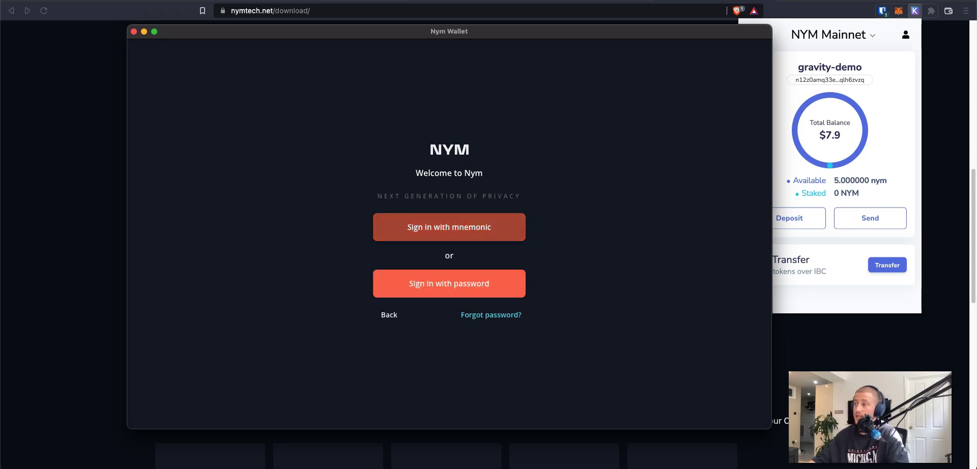
pyautogui.click(480, 229)
pyautogui.press('super+v')
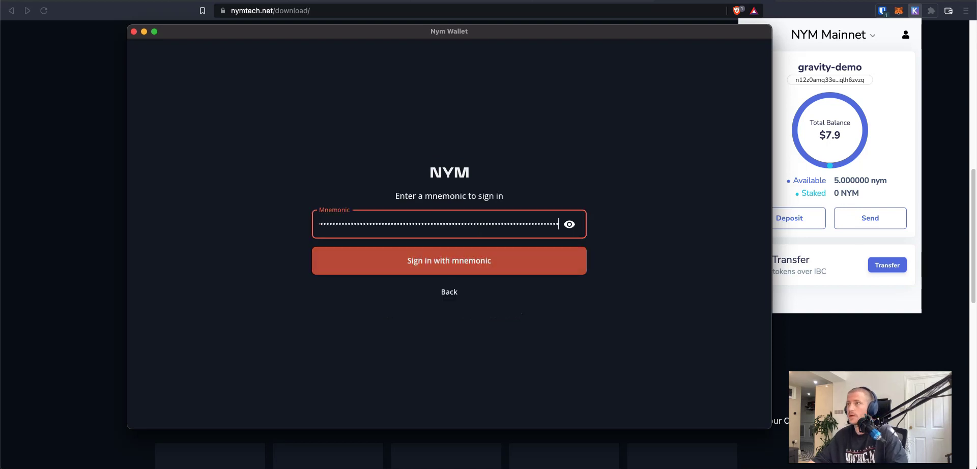
pyautogui.click(477, 261)
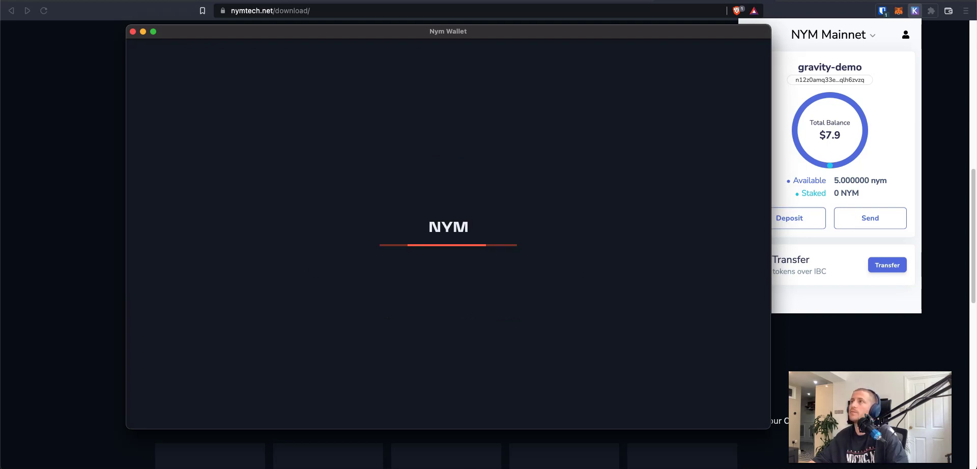